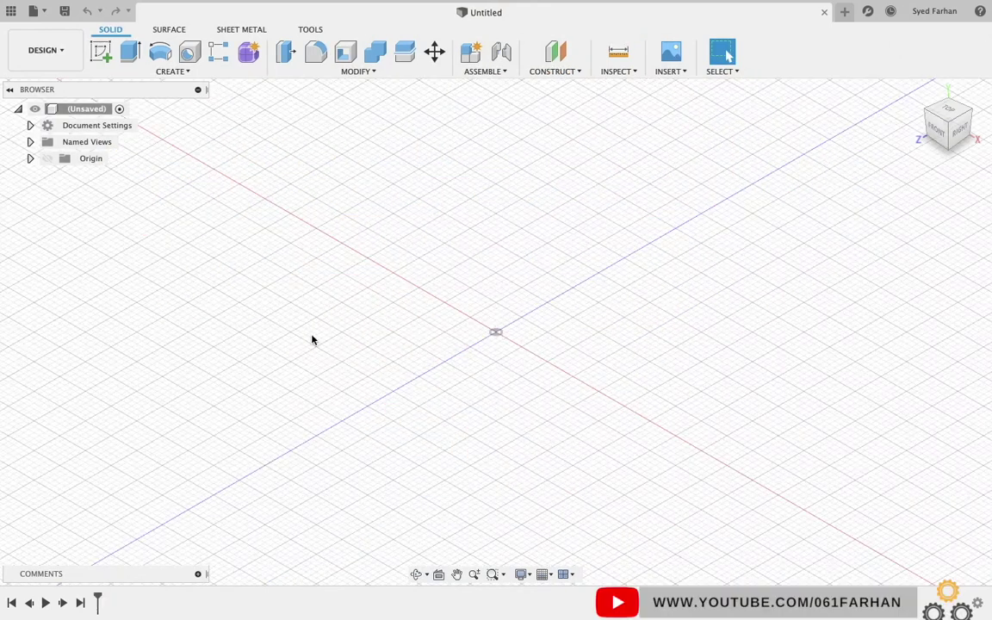
Step: Start a sketch on the XZ ground plane and draw a center rectangle at the origin
click(99, 57)
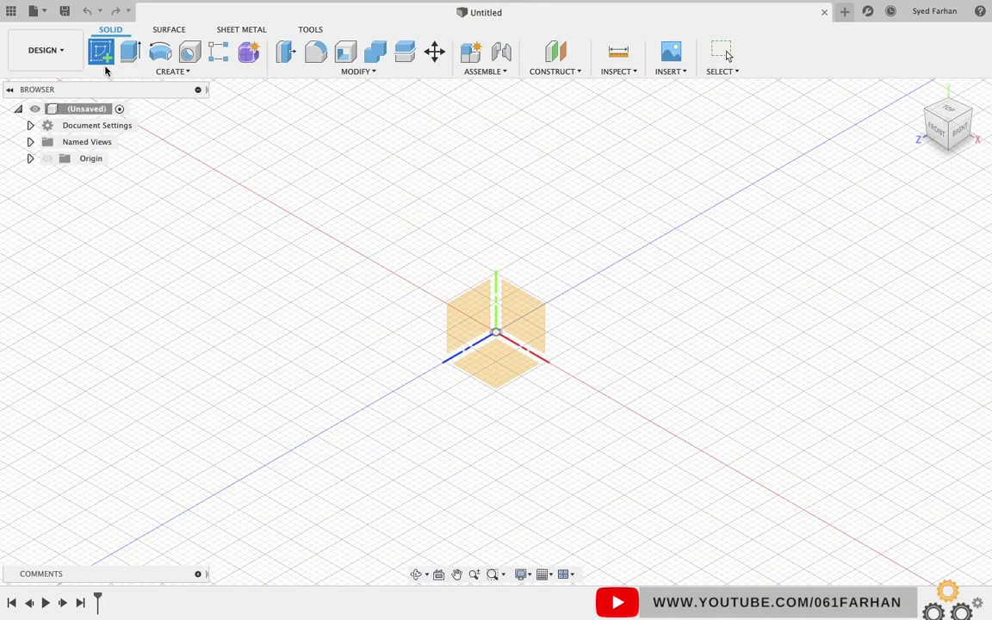
click(485, 370)
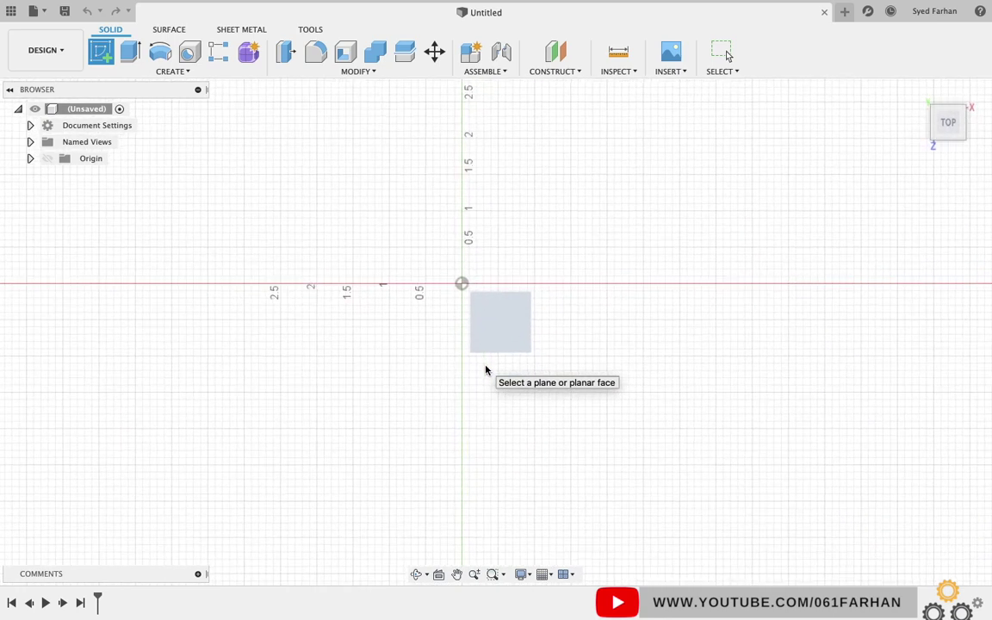
click(168, 72)
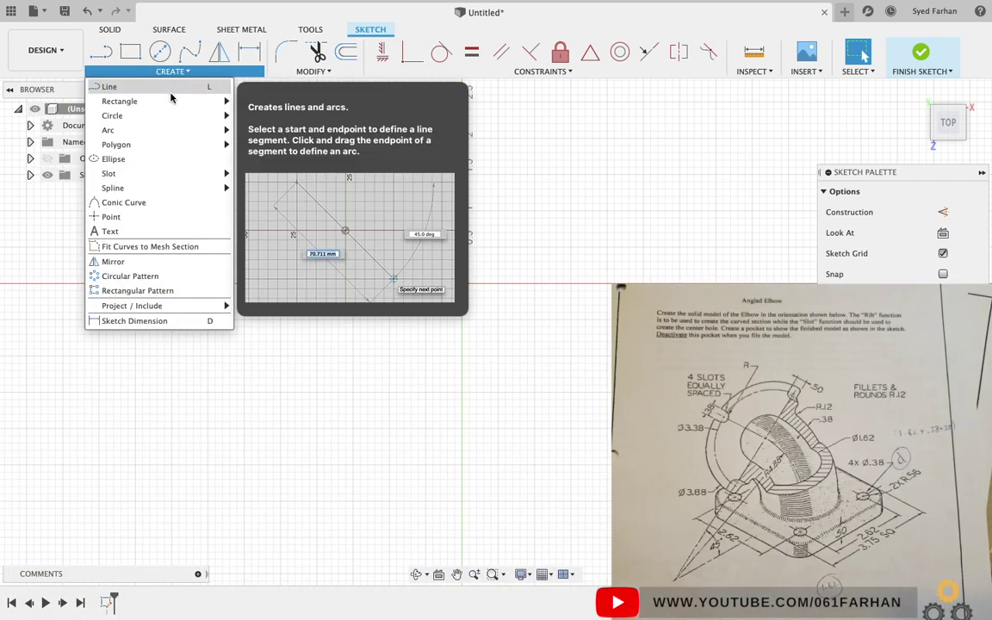
mouse_move(170, 101)
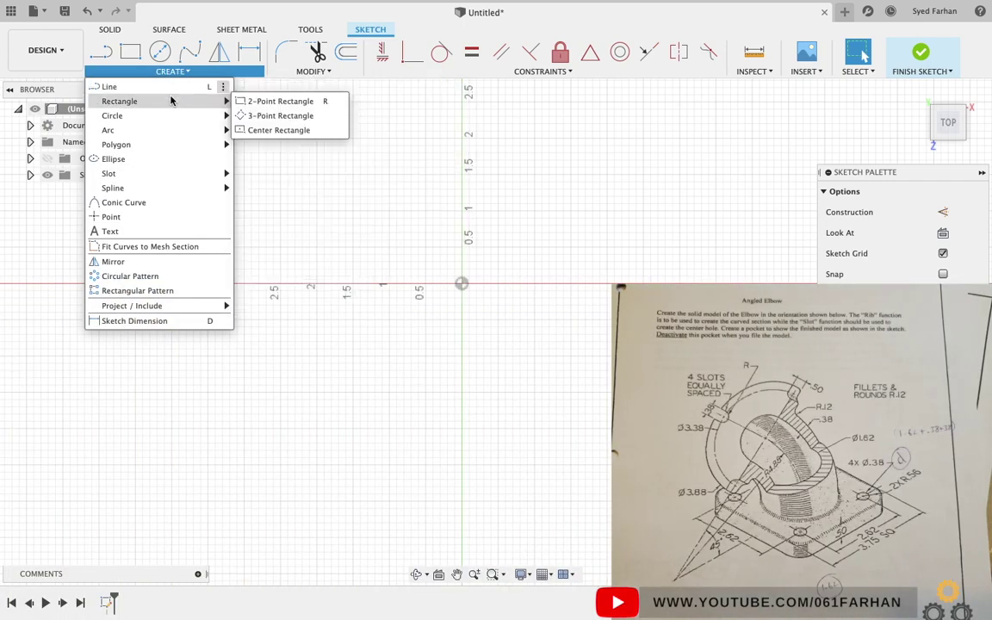
click(263, 130)
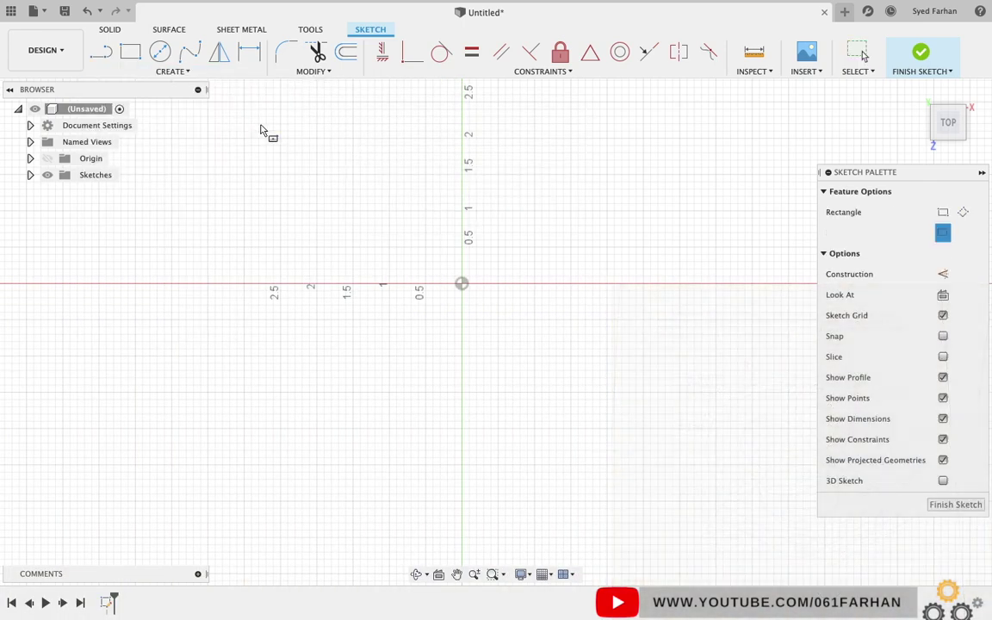
click(462, 284)
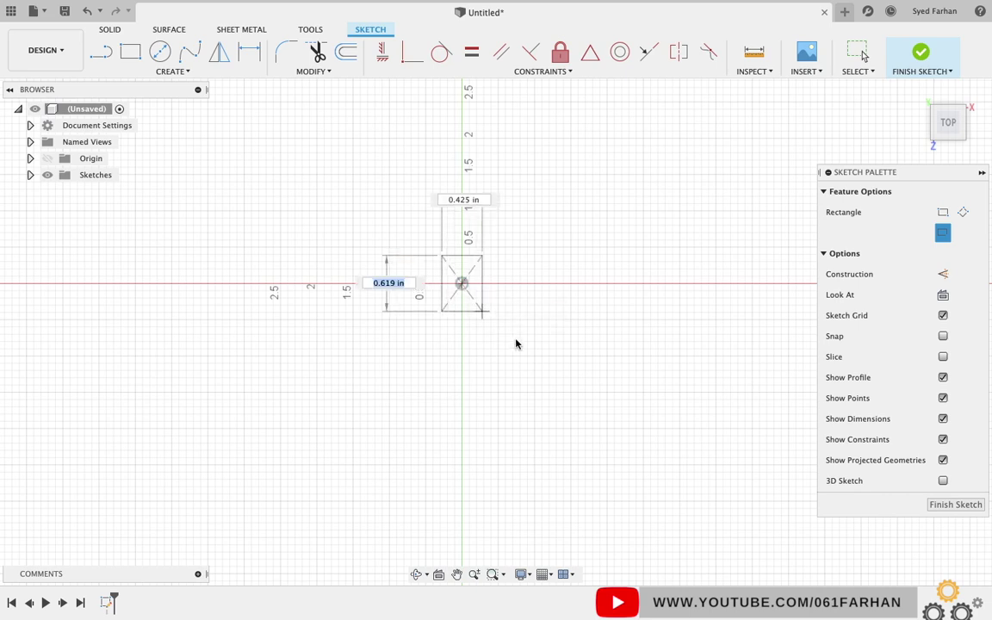
click(603, 395)
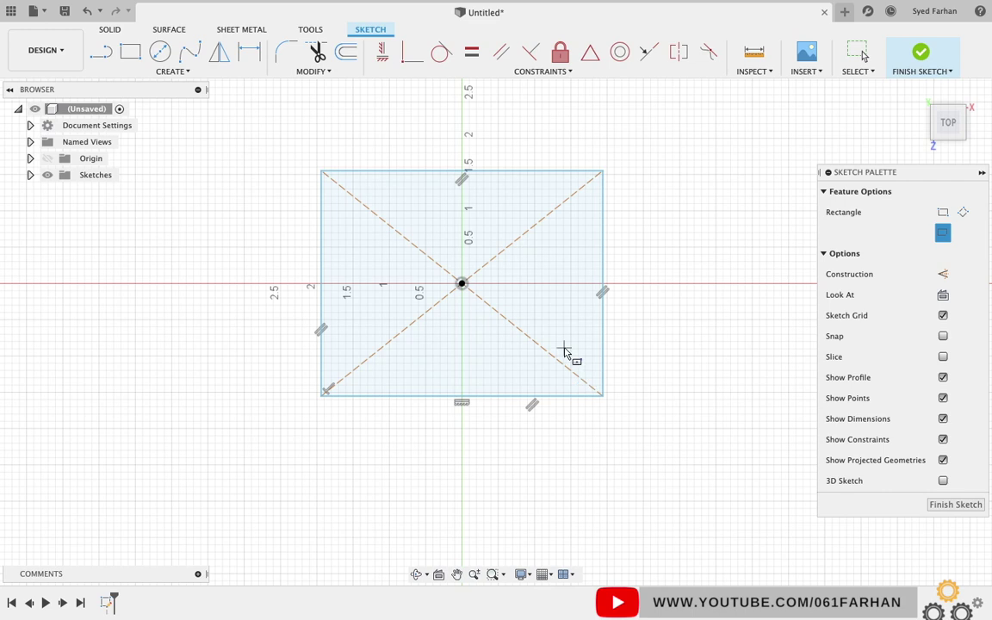
Step: Dimension the rectangle's height and width to 3.75 in each
click(248, 51)
click(321, 258)
click(235, 288)
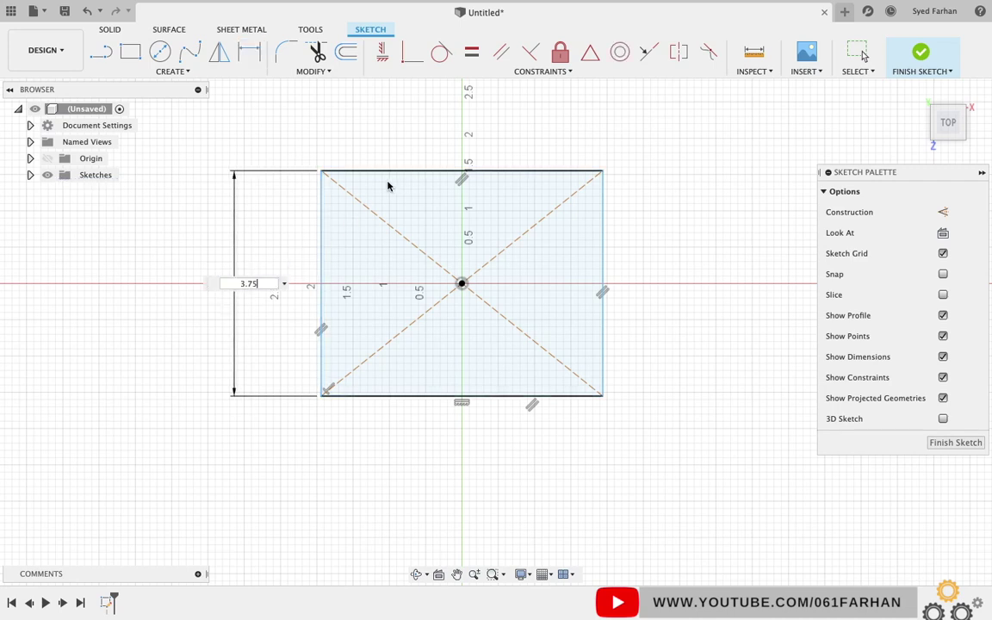
key(Return)
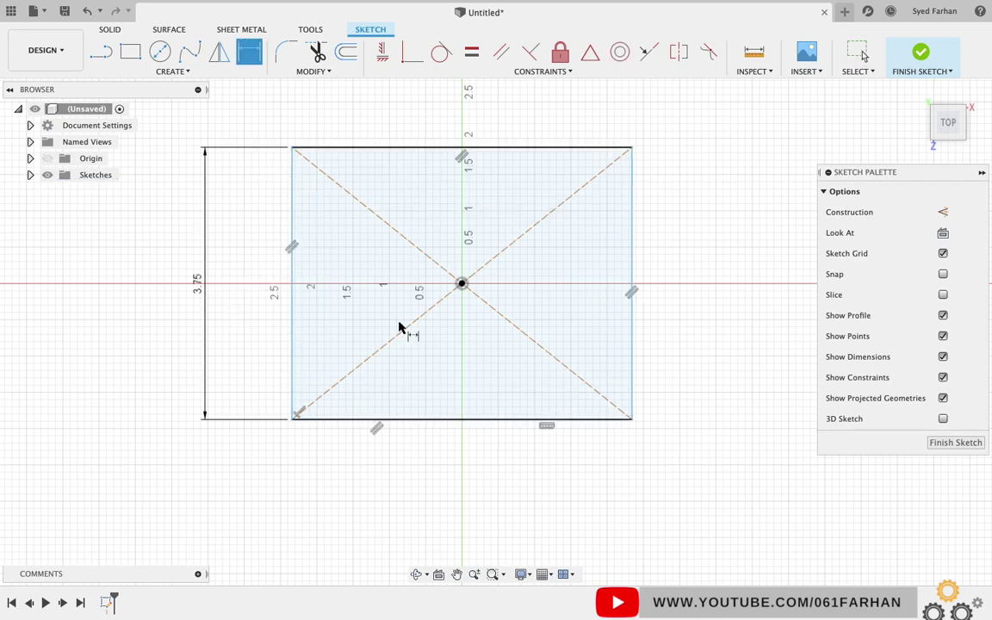
click(418, 428)
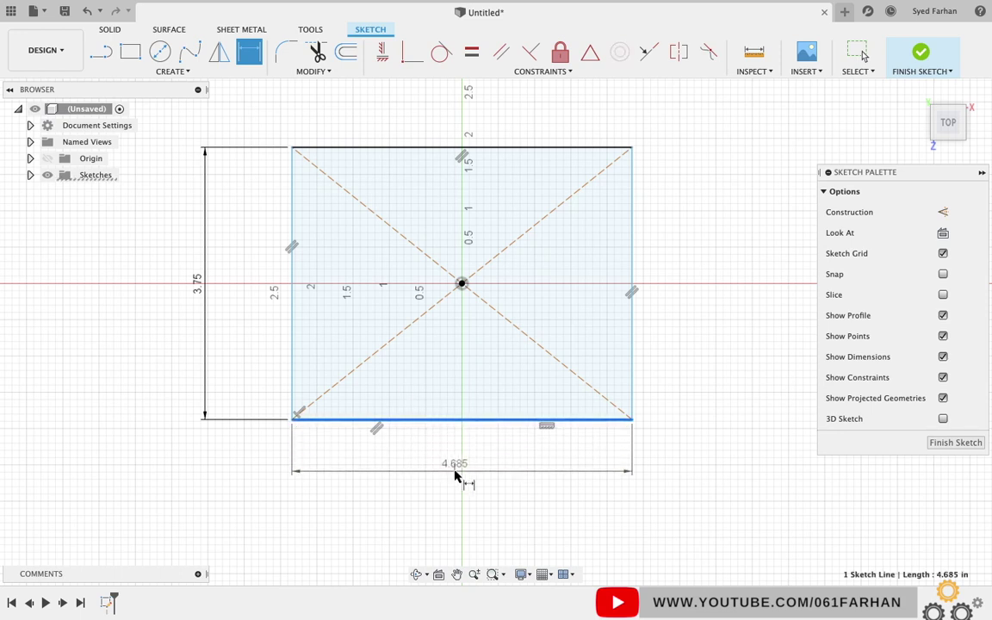
click(454, 473)
key(Return)
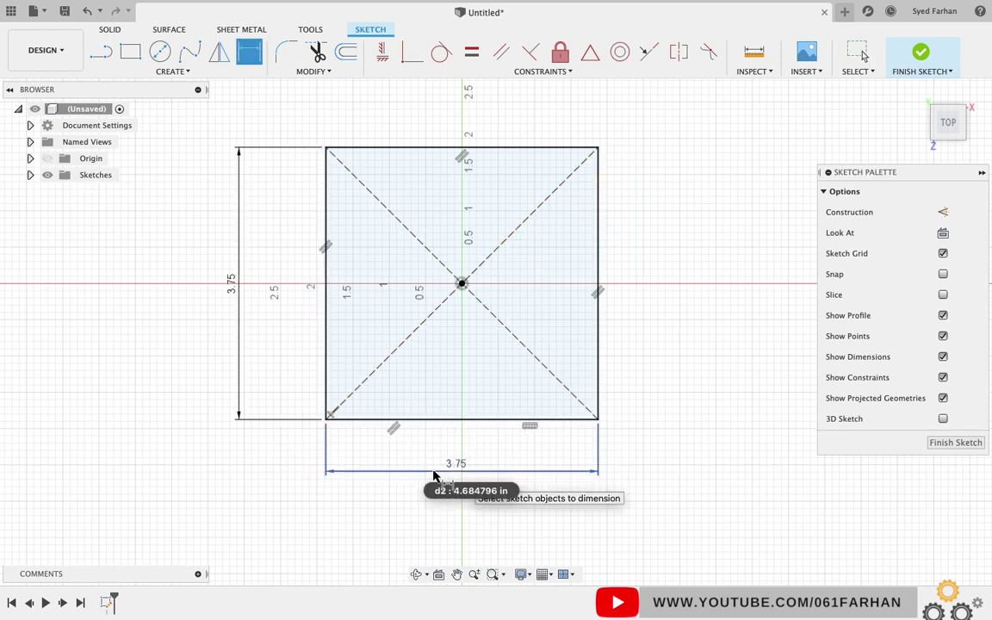
click(857, 53)
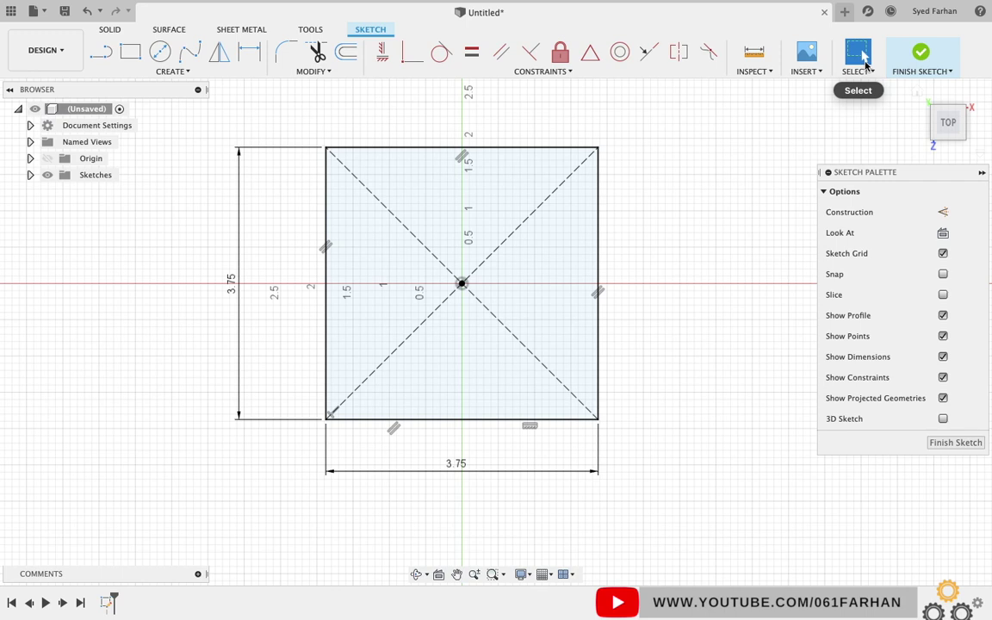
Step: Finish the sketch and extrude the square profile 0.5 in into a solid plate
click(918, 54)
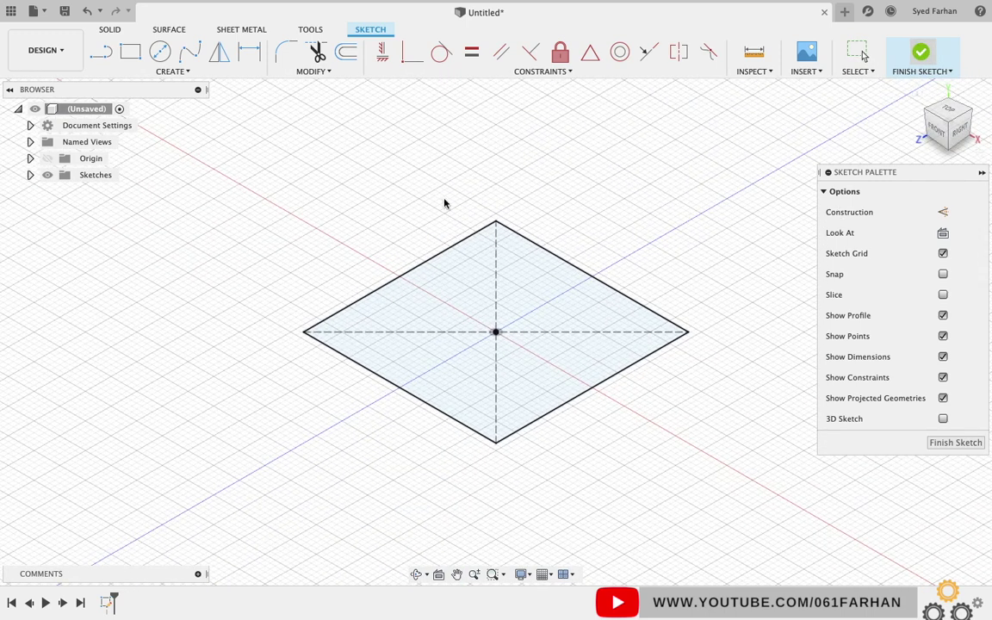
click(132, 53)
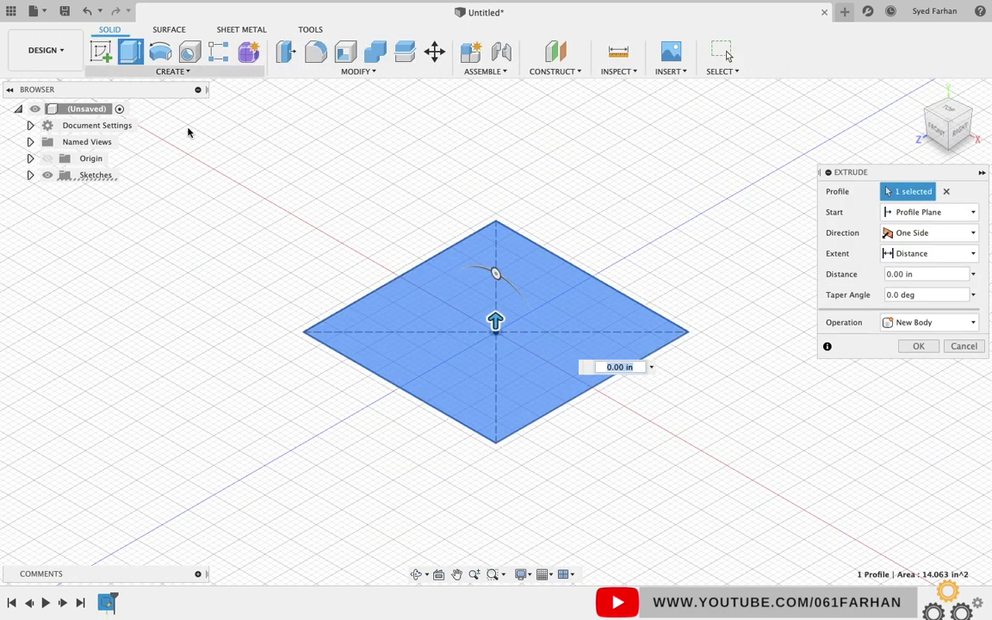
text(0.5)
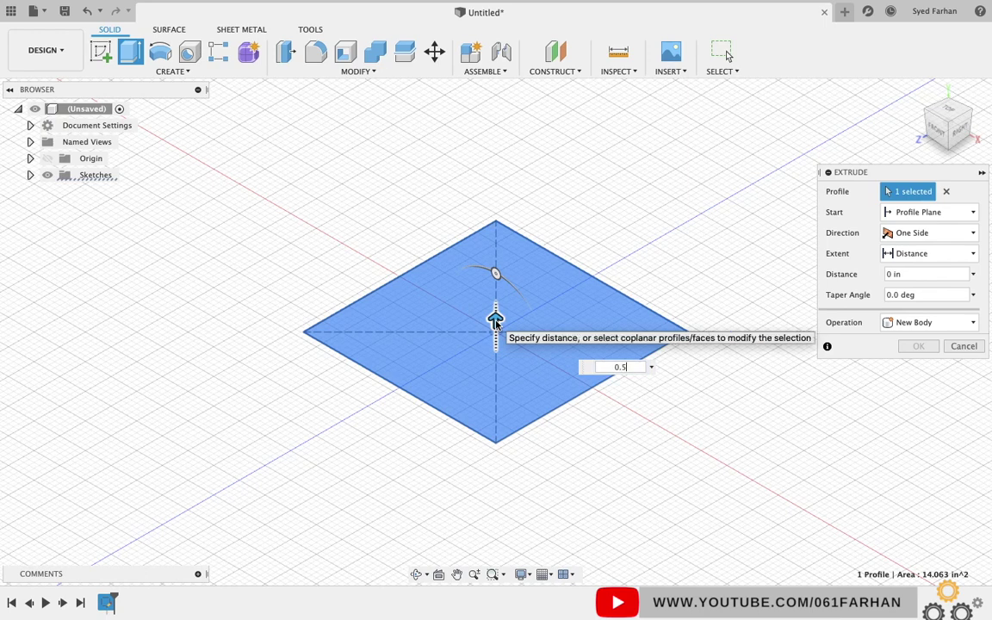
key(Return)
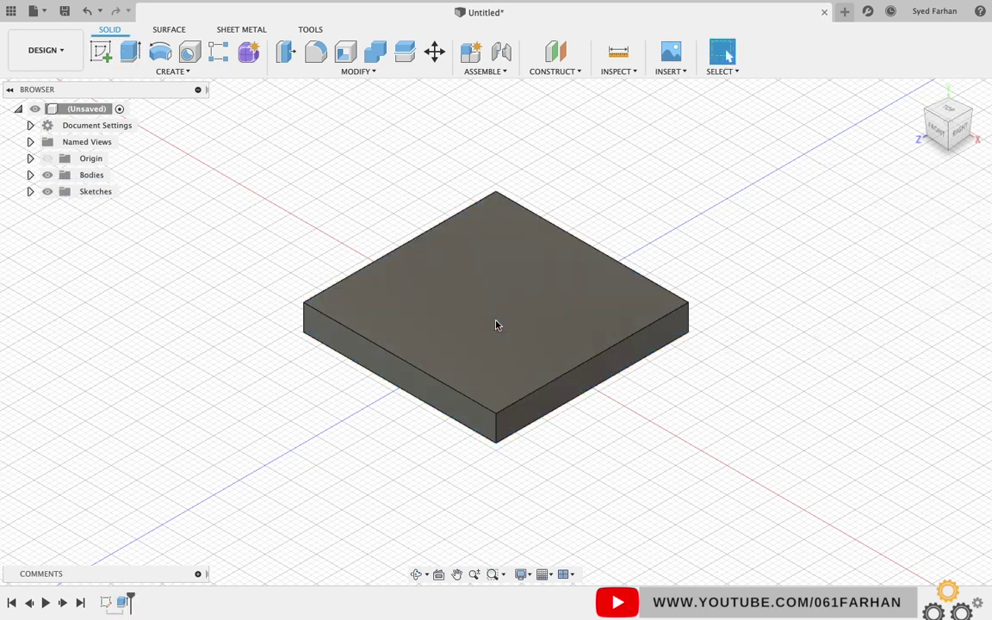
click(497, 383)
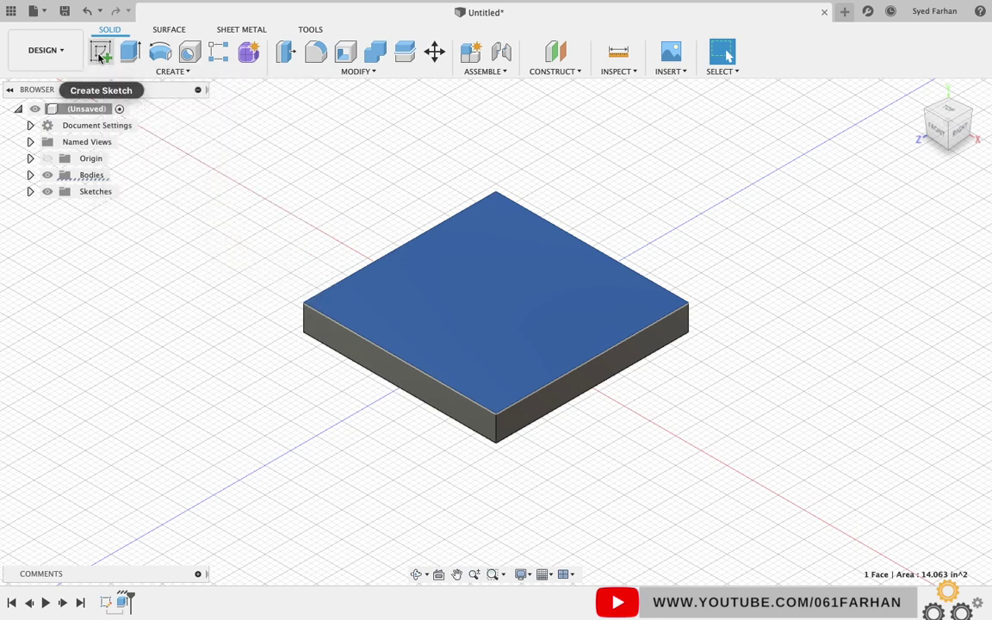
Step: On the plate's top face, draw a center rectangle at the origin inside the plate
click(101, 52)
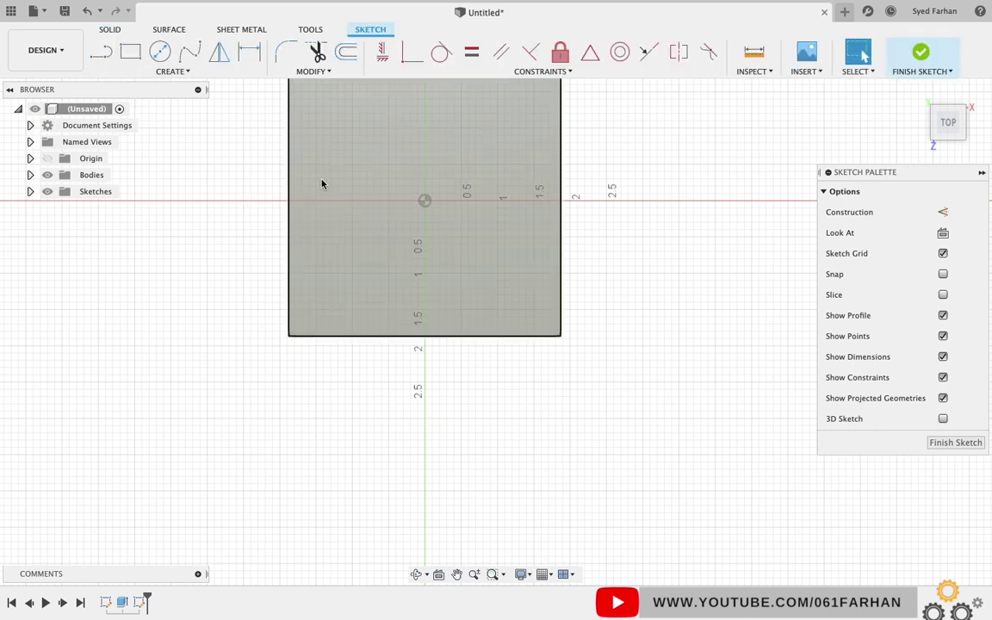
scroll(250, 199, up, 2)
scroll(253, 202, down, 4)
scroll(246, 129, up, 2)
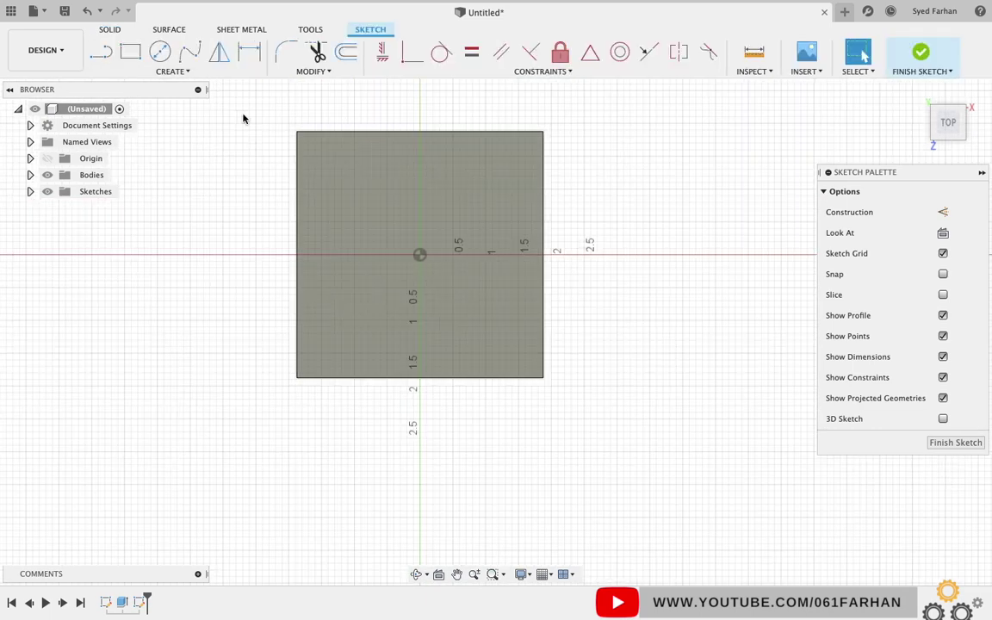
scroll(246, 125, up, 2)
click(148, 72)
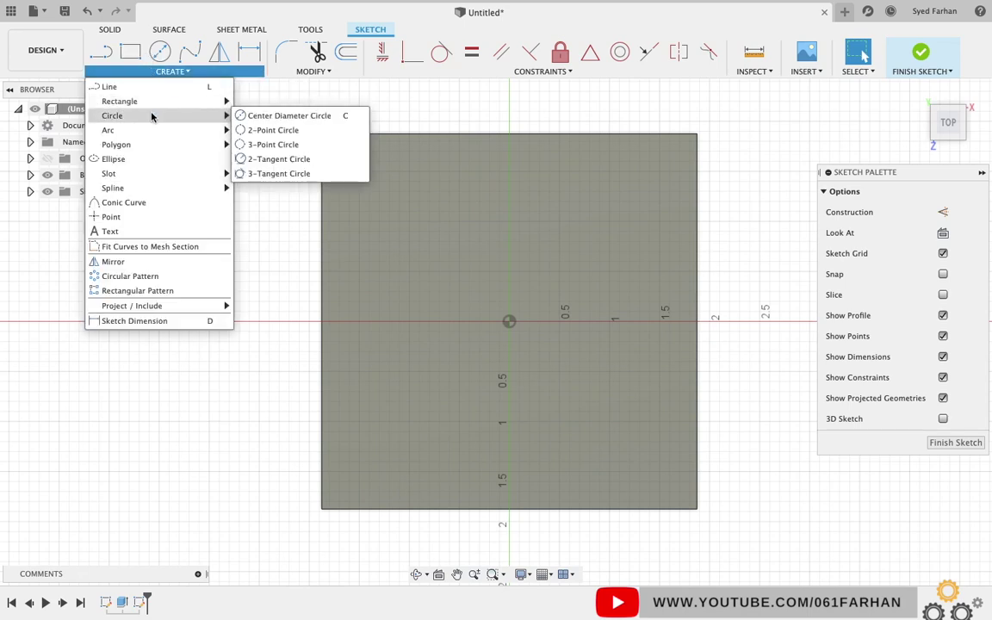
mouse_move(130, 100)
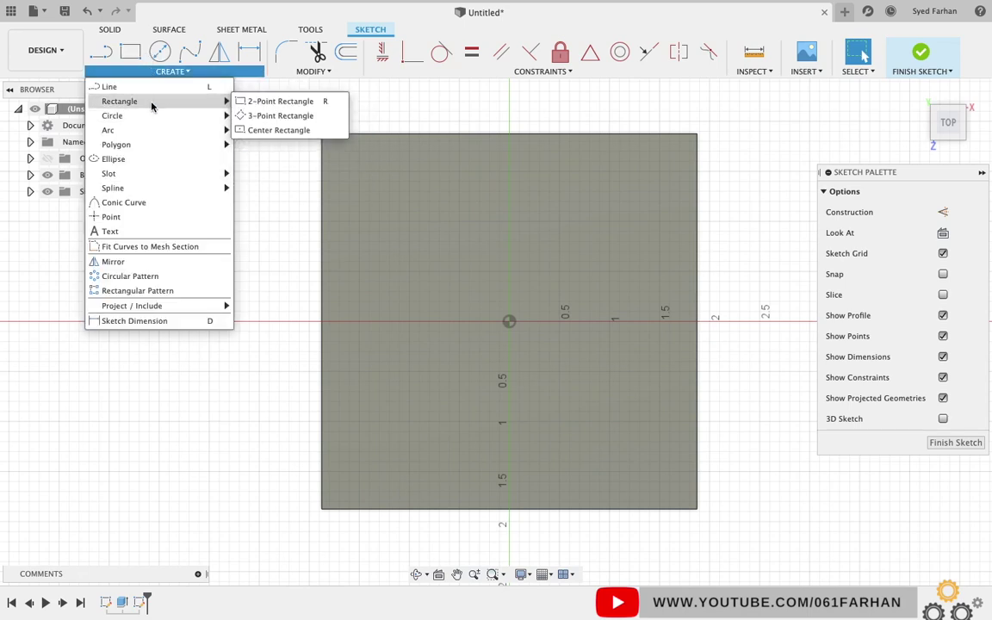
click(265, 130)
click(509, 322)
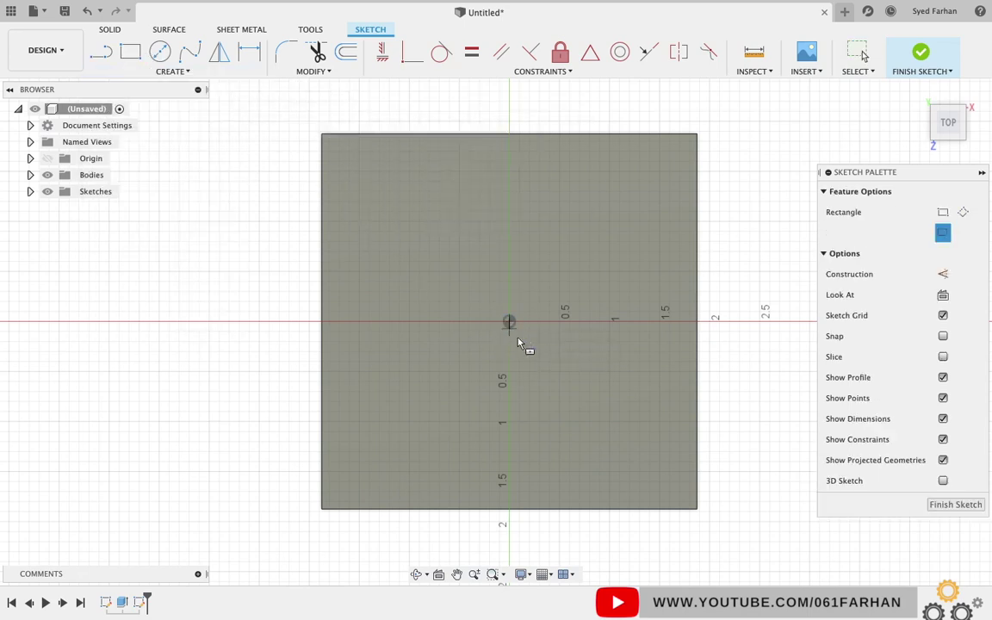
click(640, 464)
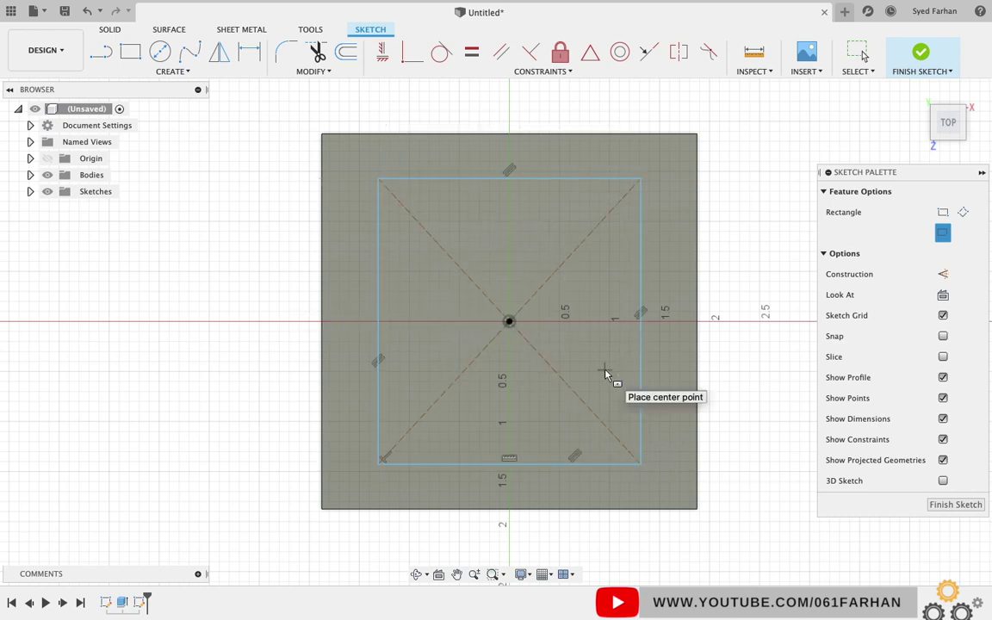
key(Escape)
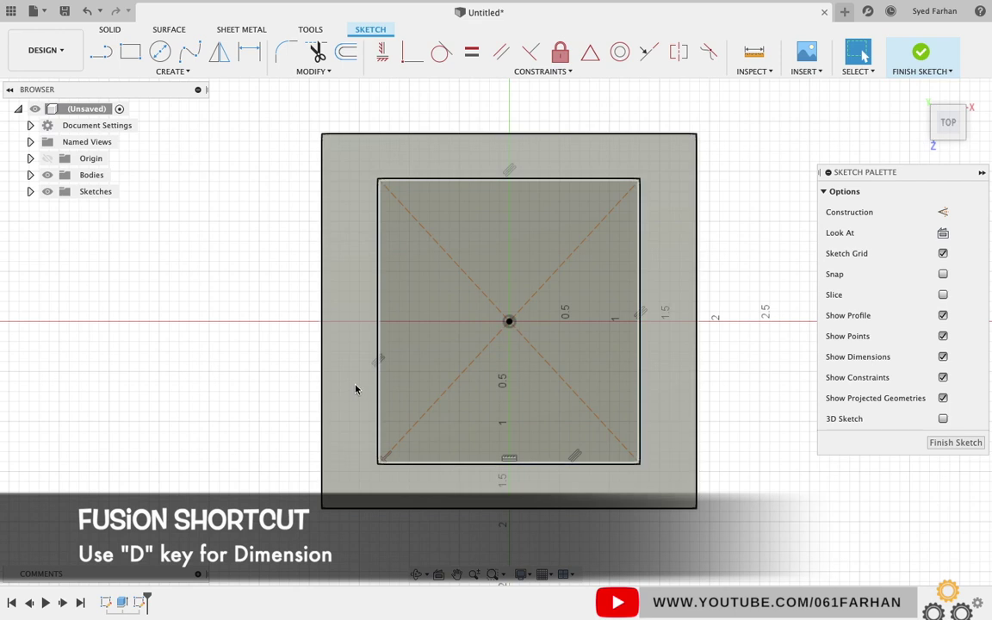
Step: Dimension the inner rectangle's height to 2.62 in and make its left and top sides equal
key(d)
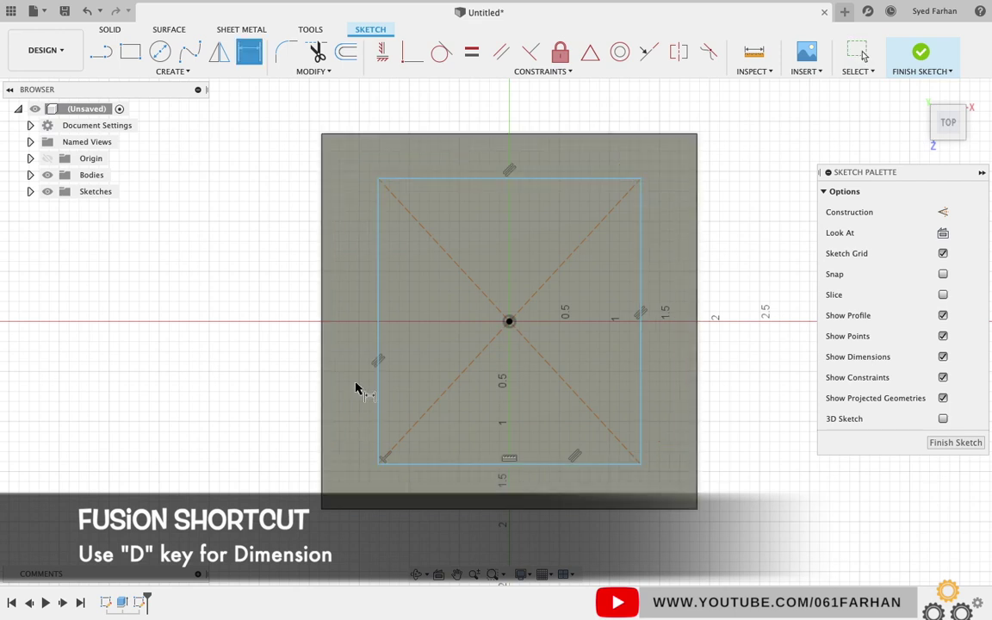
click(379, 301)
click(256, 322)
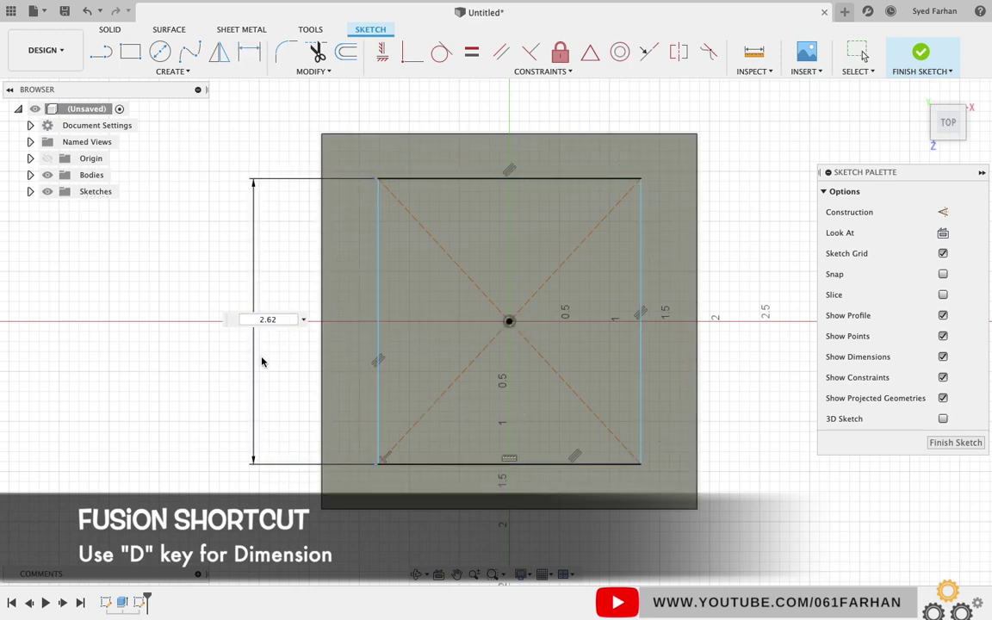
key(Return)
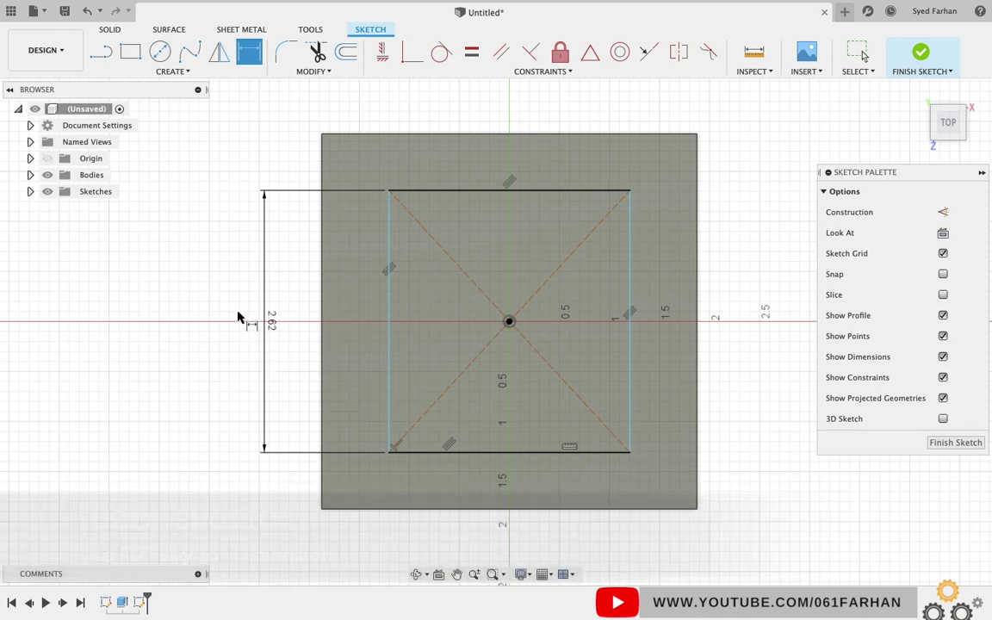
key(Escape)
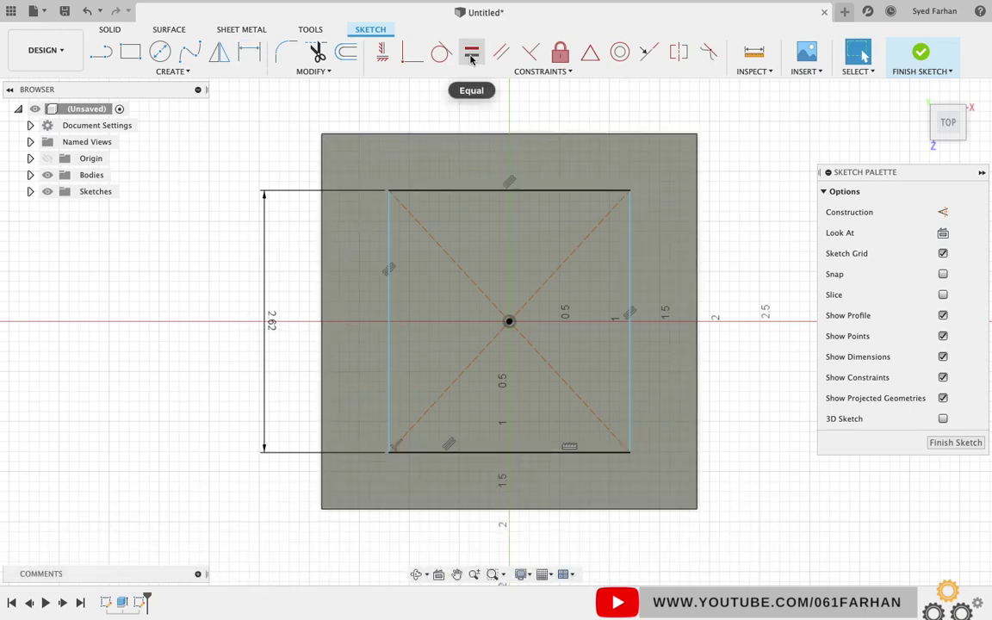
click(471, 55)
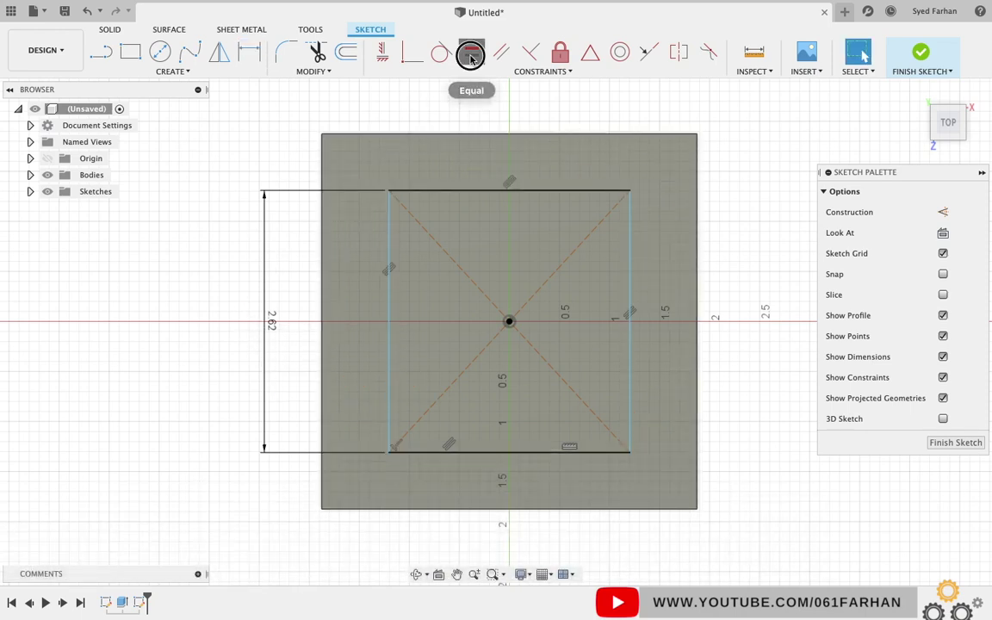
click(388, 226)
click(429, 191)
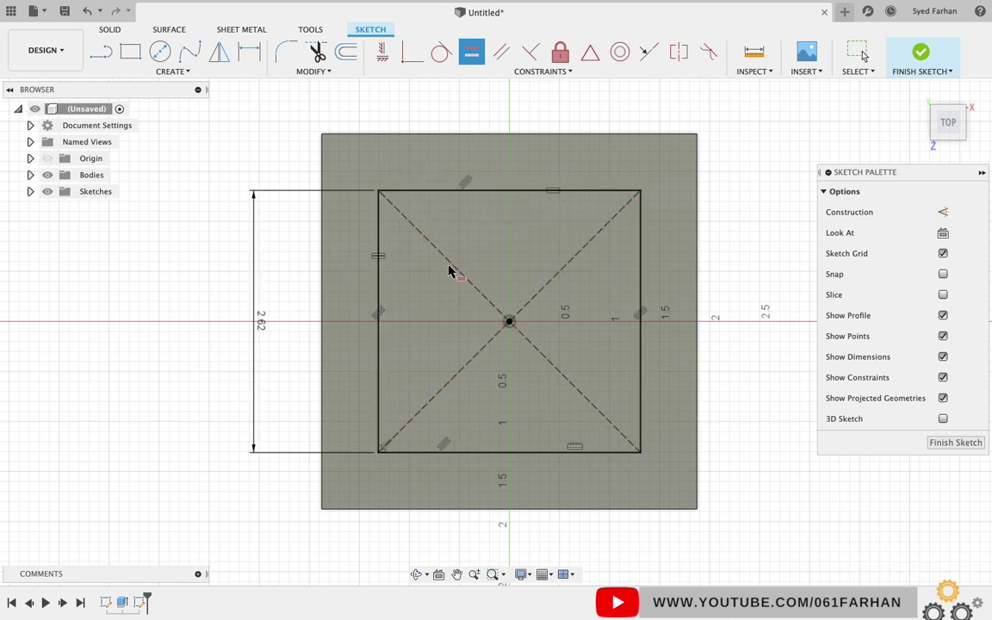
key(Escape)
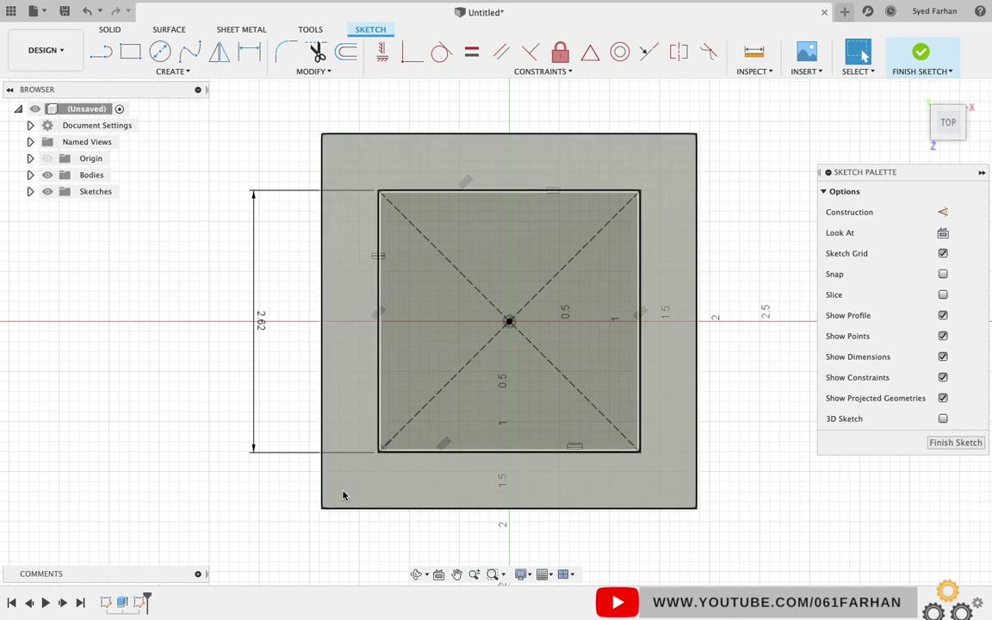
Step: Convert the square and its diagonals to construction geometry and finish the sketch
mouse_move(344, 491)
mouse_down()
mouse_move(483, 382)
mouse_move(656, 193)
mouse_move(666, 165)
mouse_up()
click(943, 212)
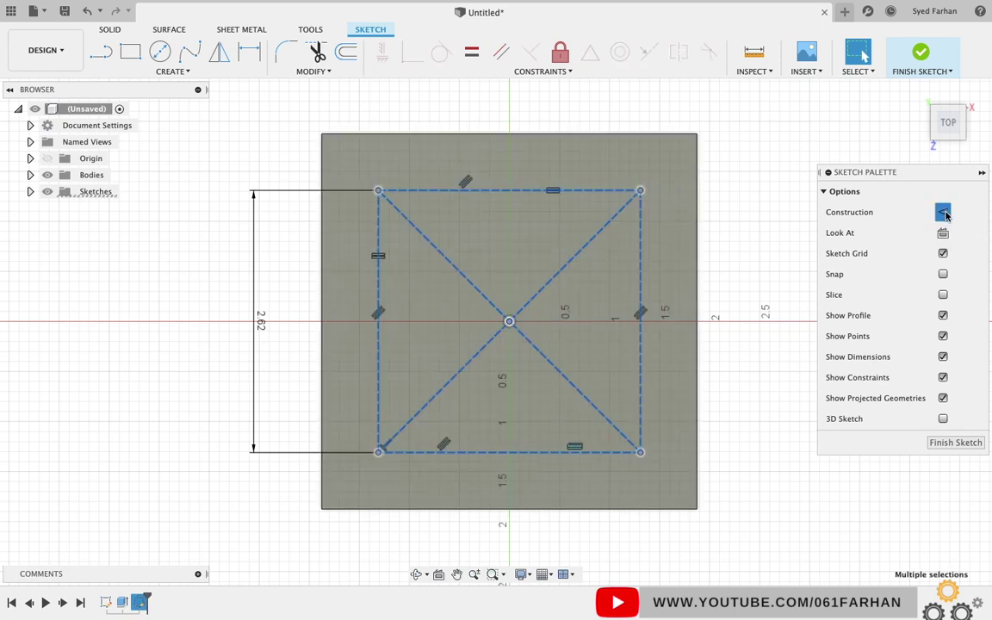
click(770, 268)
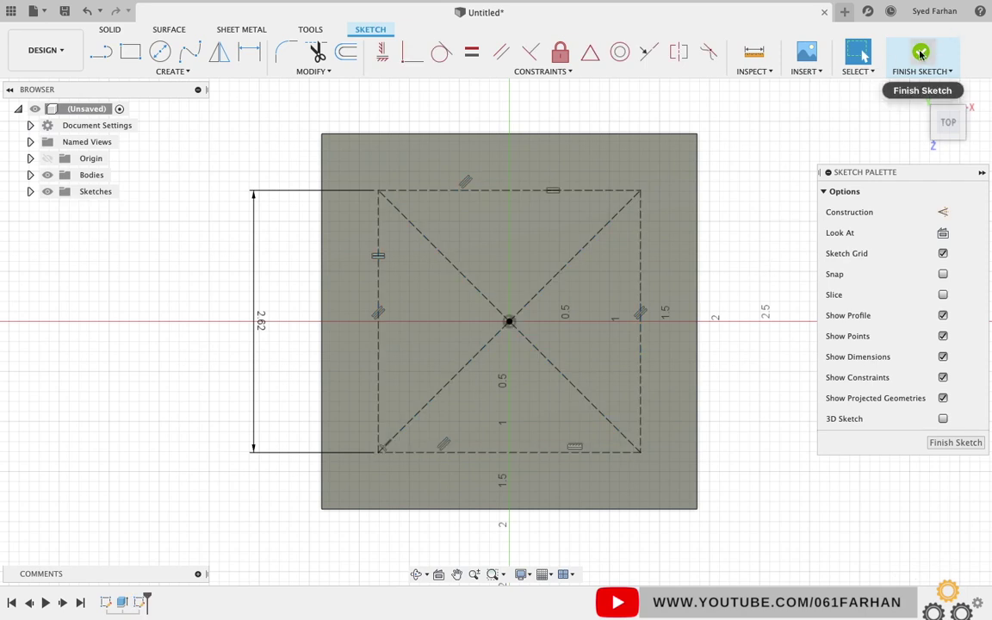
click(916, 75)
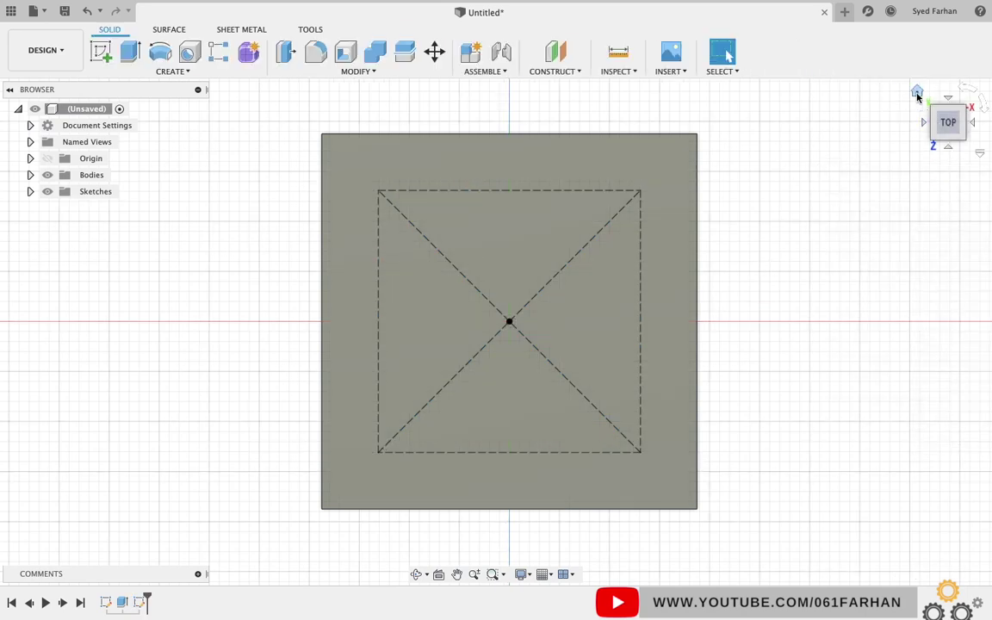
Step: Drill 0.38 in diameter holes at the construction square's corner points
click(917, 93)
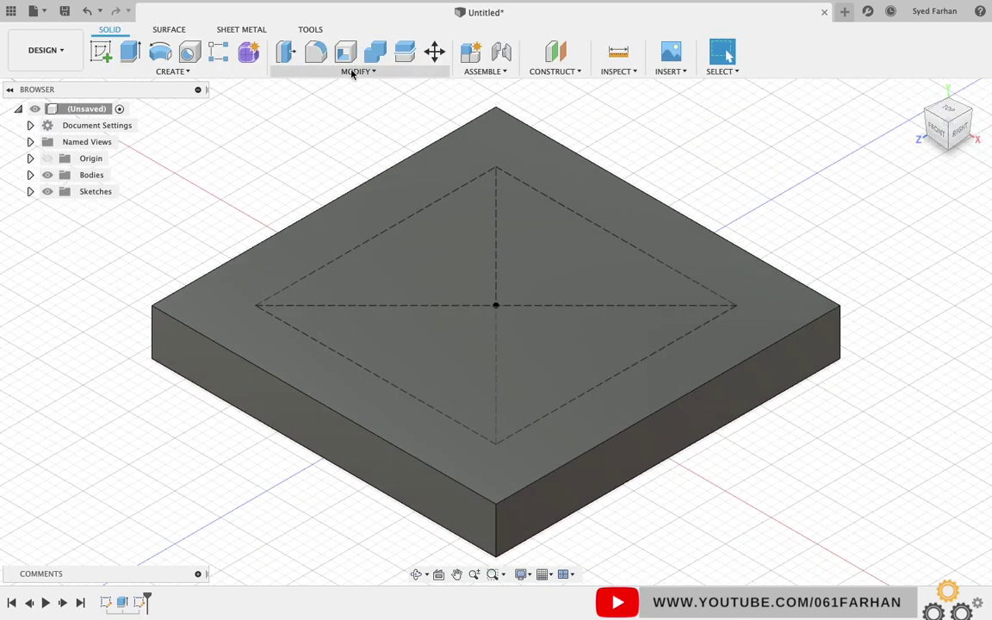
click(191, 54)
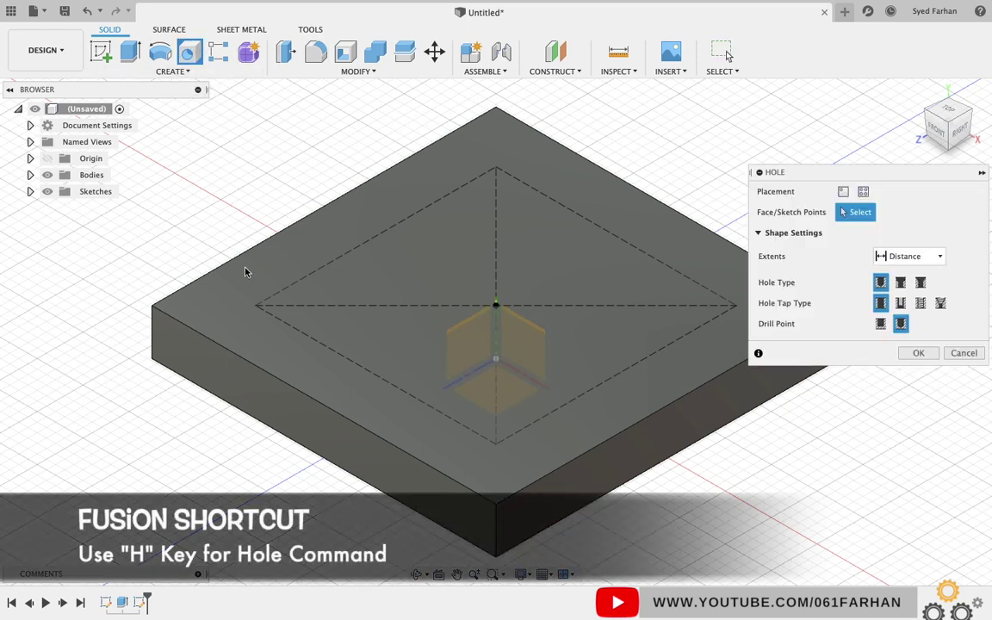
click(255, 306)
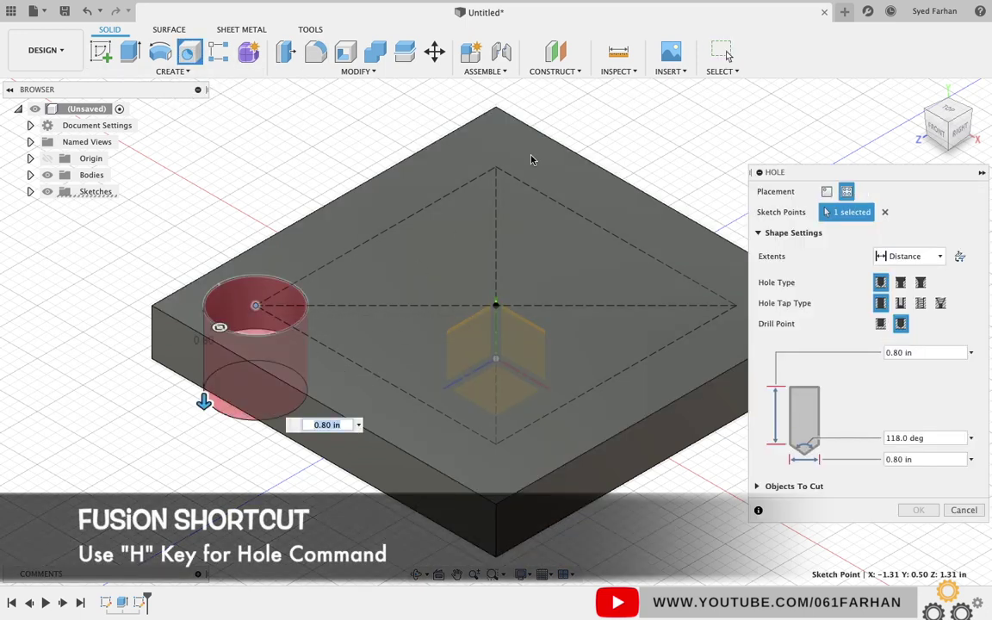
click(496, 168)
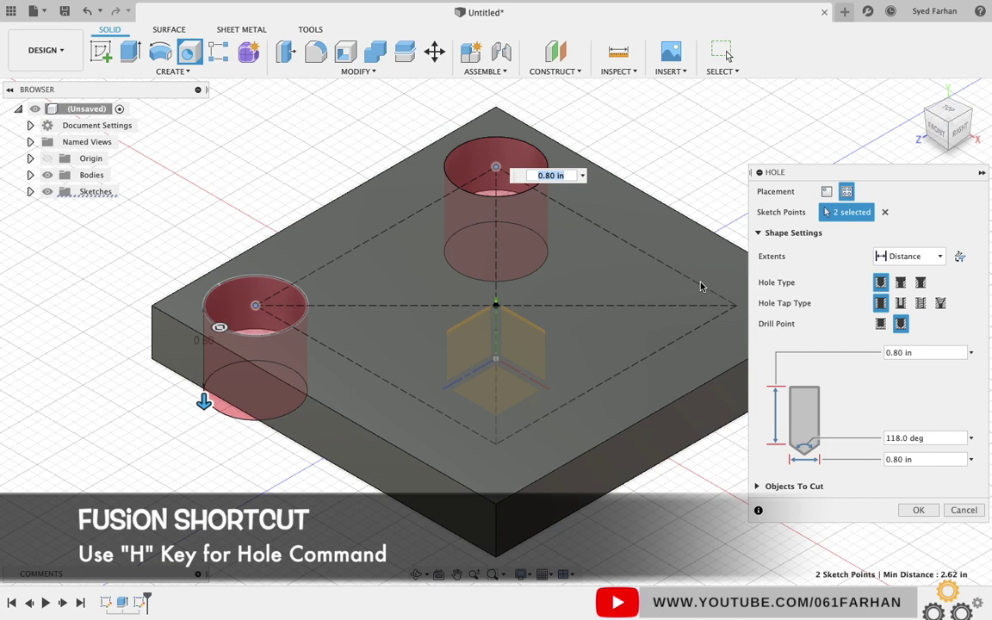
click(736, 306)
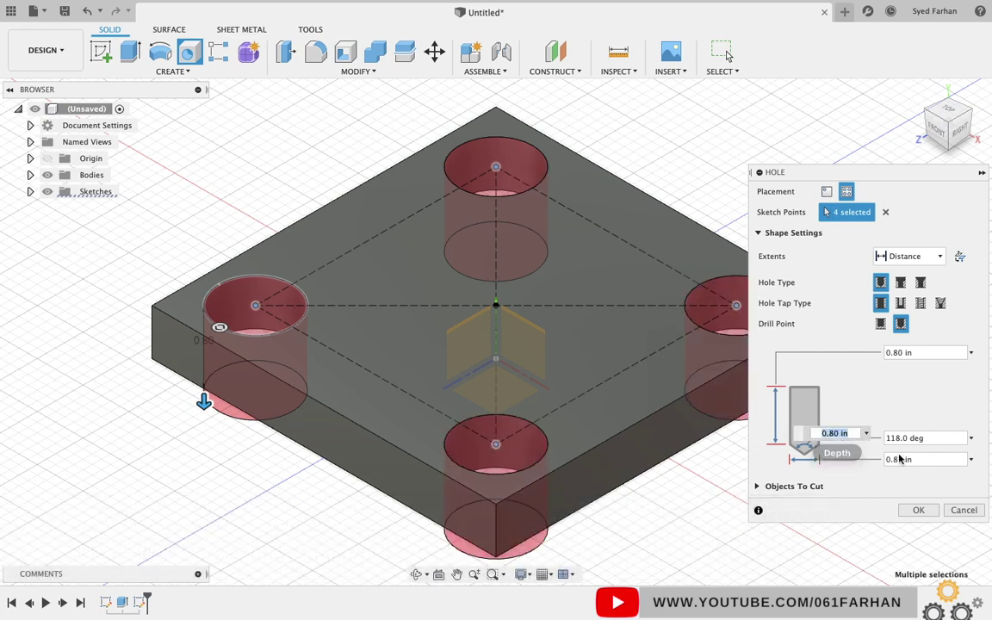
click(922, 458)
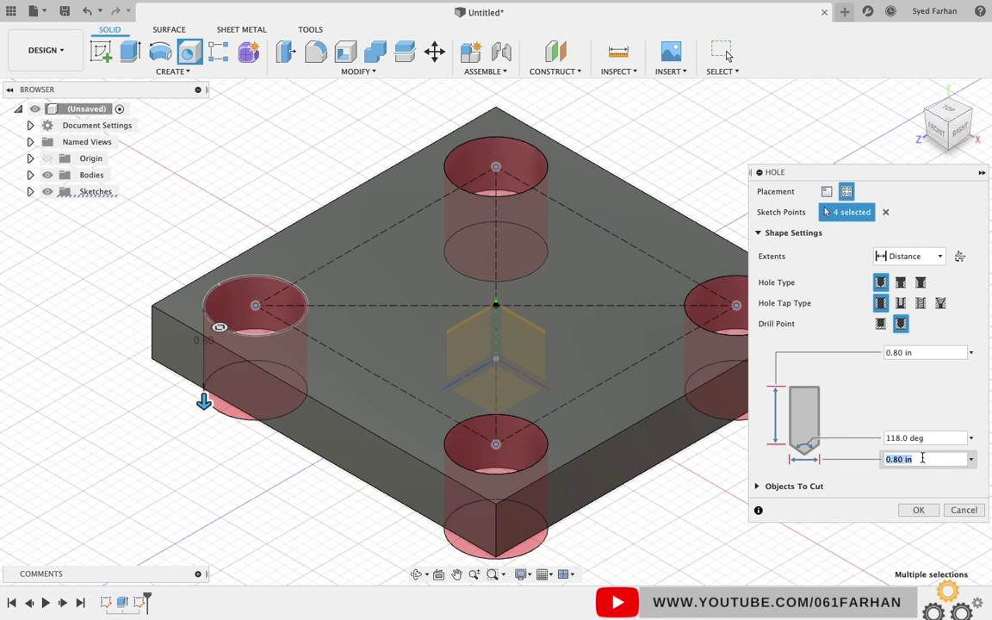
text(.38)
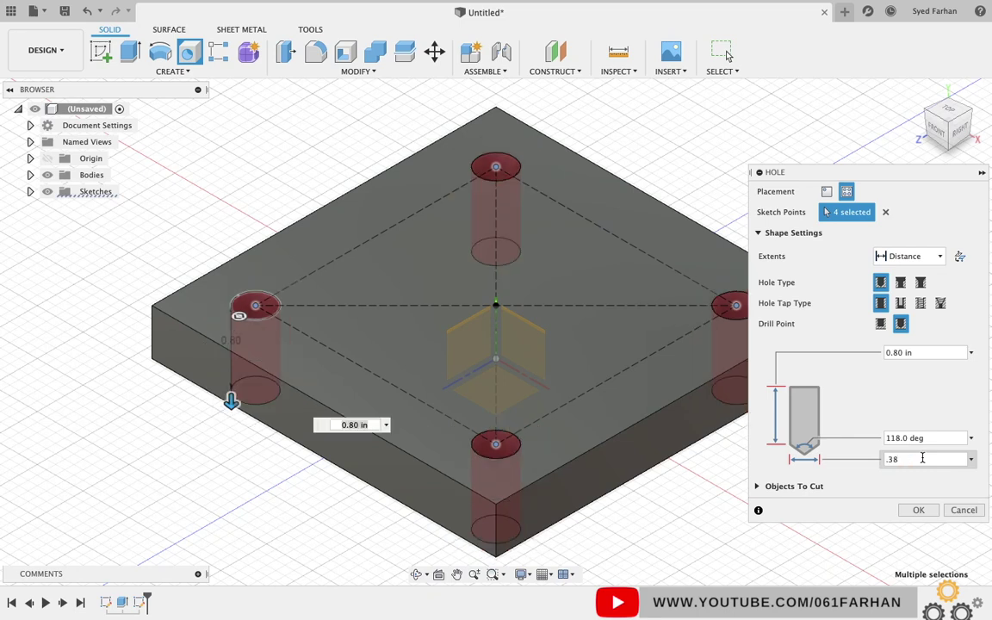
click(918, 511)
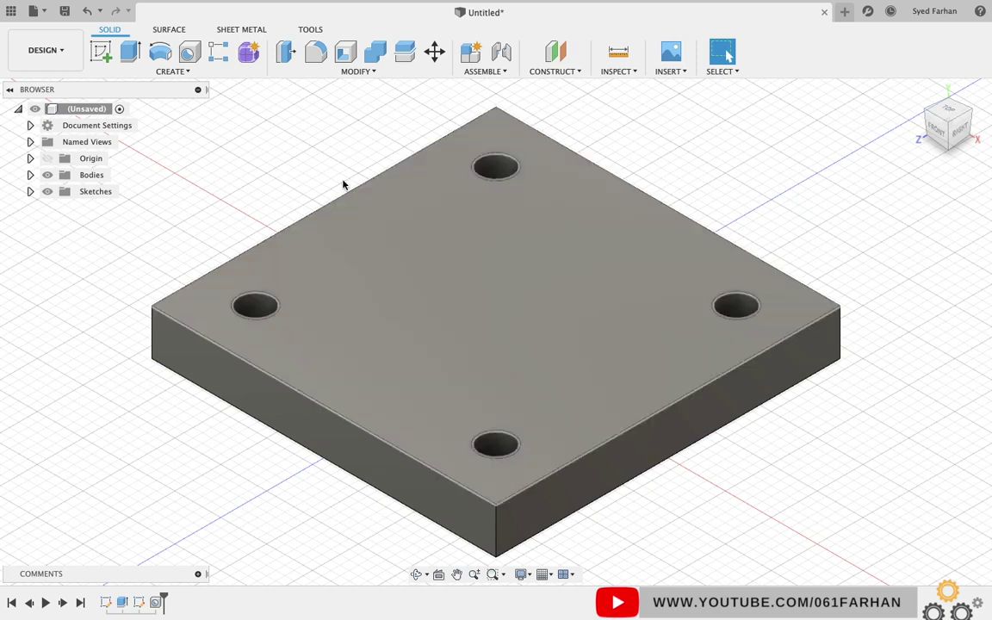
Step: Begin a fillet on the plate, selecting the front and front-left vertical corner edges
click(320, 59)
click(495, 530)
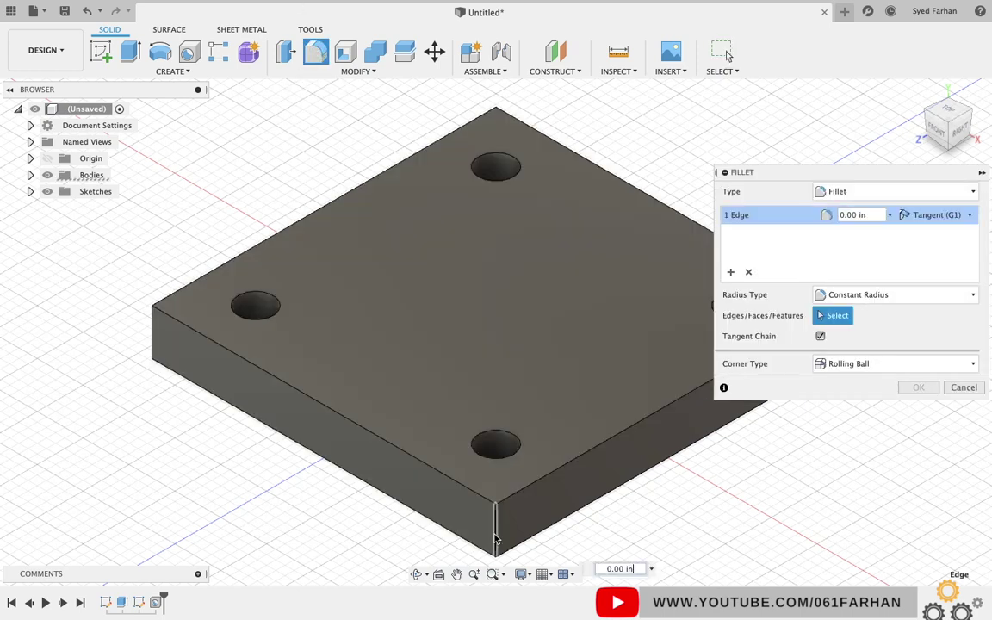
shift+middle_drag(491, 541, 128, 348)
scroll(127, 348, up, 3)
shift+middle_drag(190, 348, 238, 333)
click(326, 427)
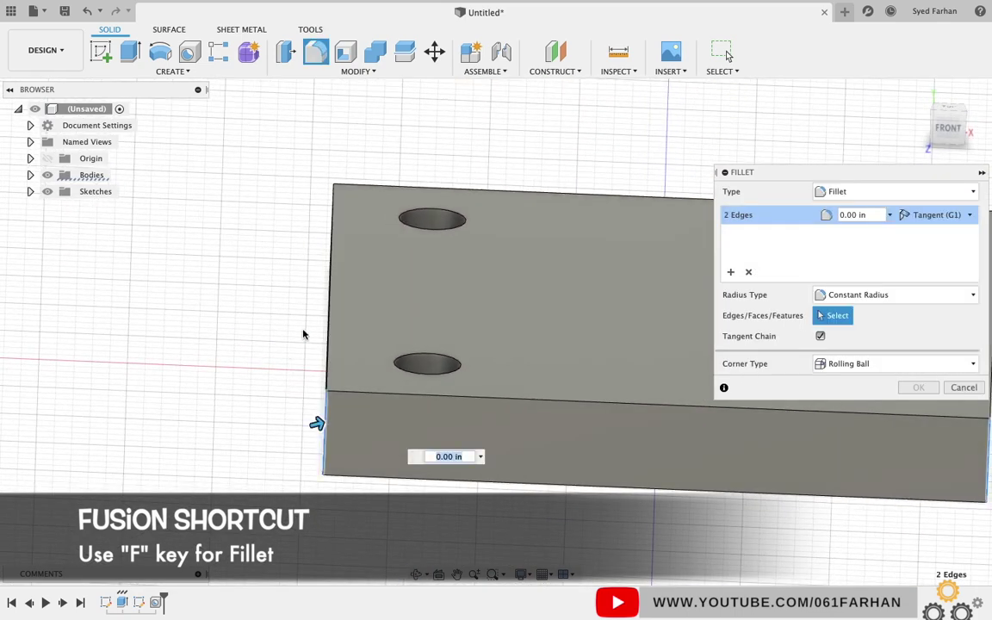
shift+middle_drag(303, 332, 270, 342)
Step: Add the remaining two vertical corner edges and apply the fillet, then return home
click(917, 100)
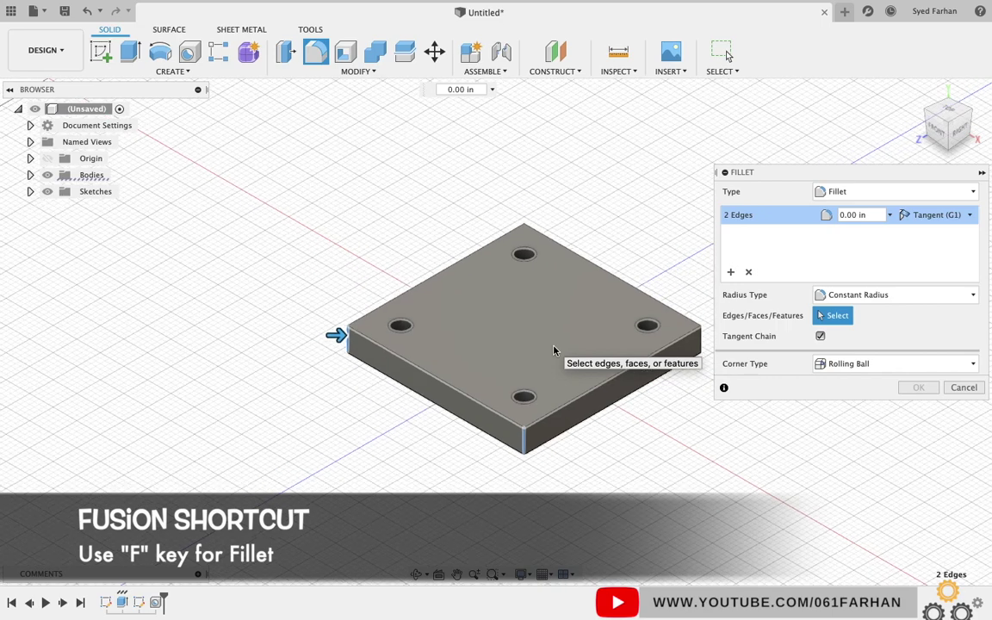
shift+middle_drag(554, 349, 581, 405)
click(583, 403)
shift+middle_drag(629, 284, 568, 269)
click(431, 433)
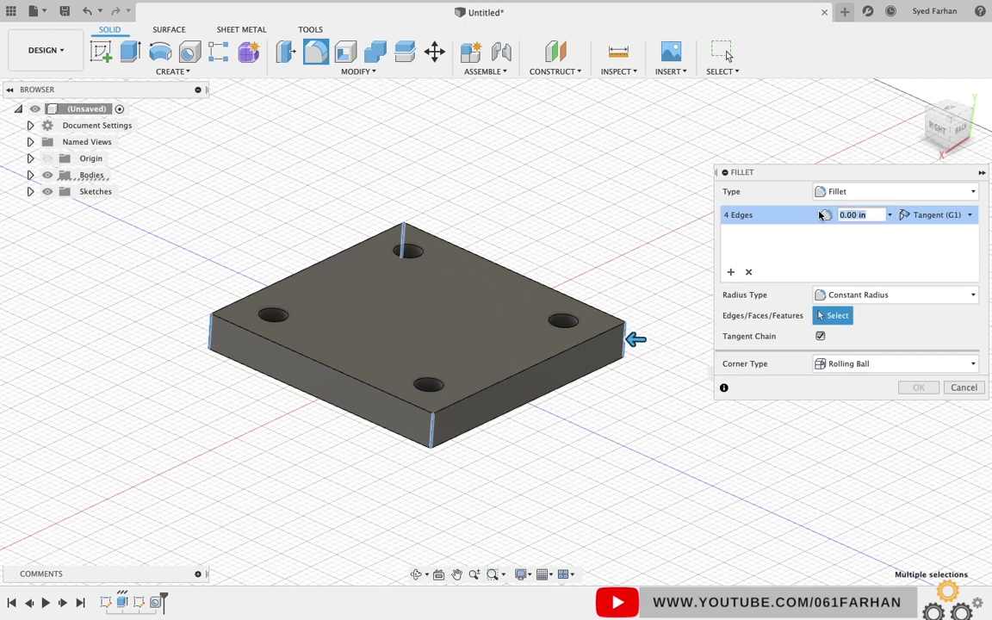
click(919, 387)
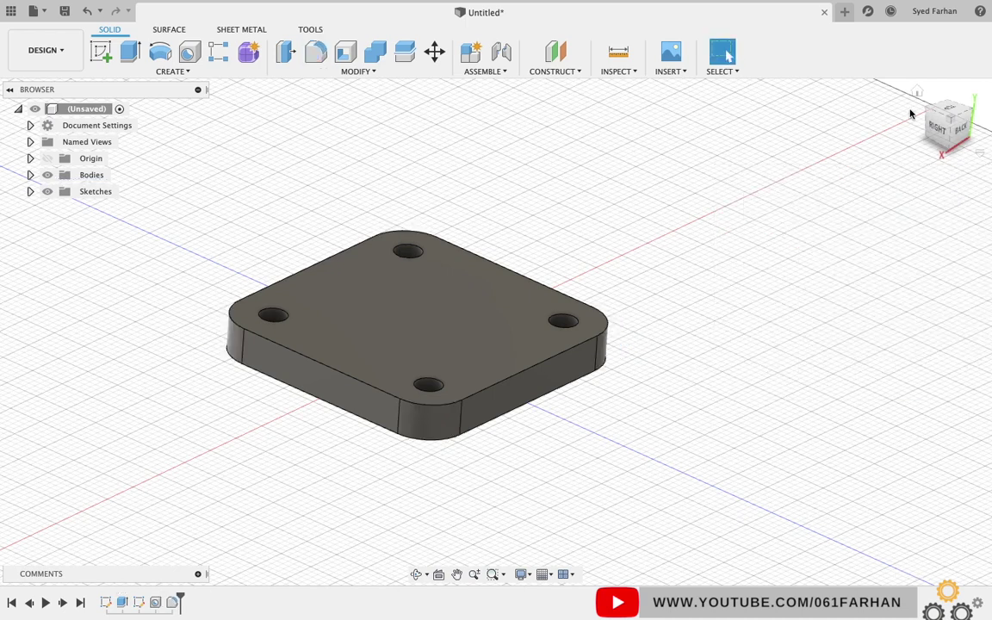
click(916, 93)
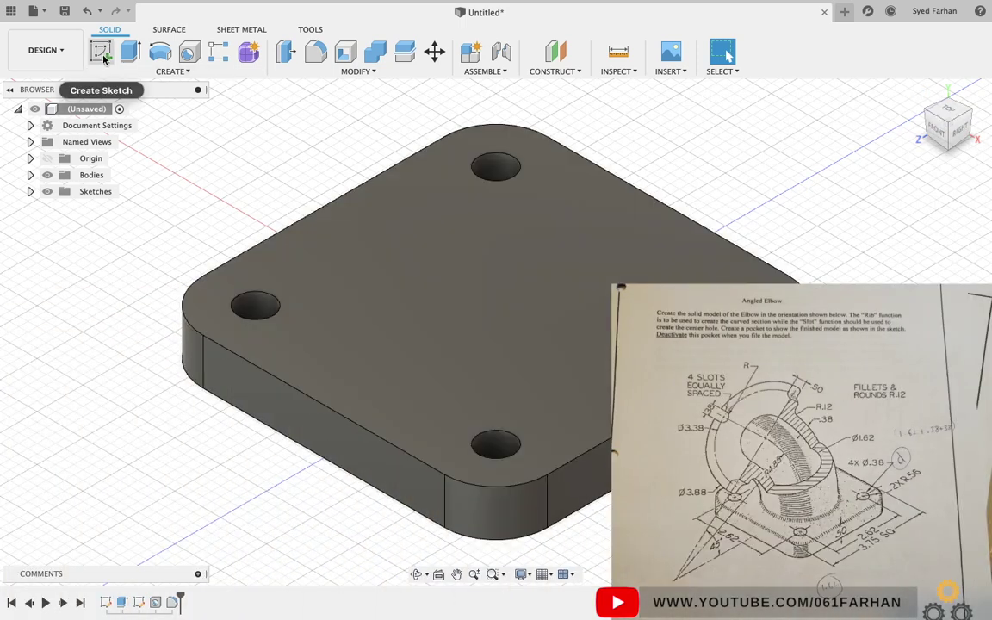
Step: On the side plane, draw a three-point arc from the origin curving up and left
click(102, 55)
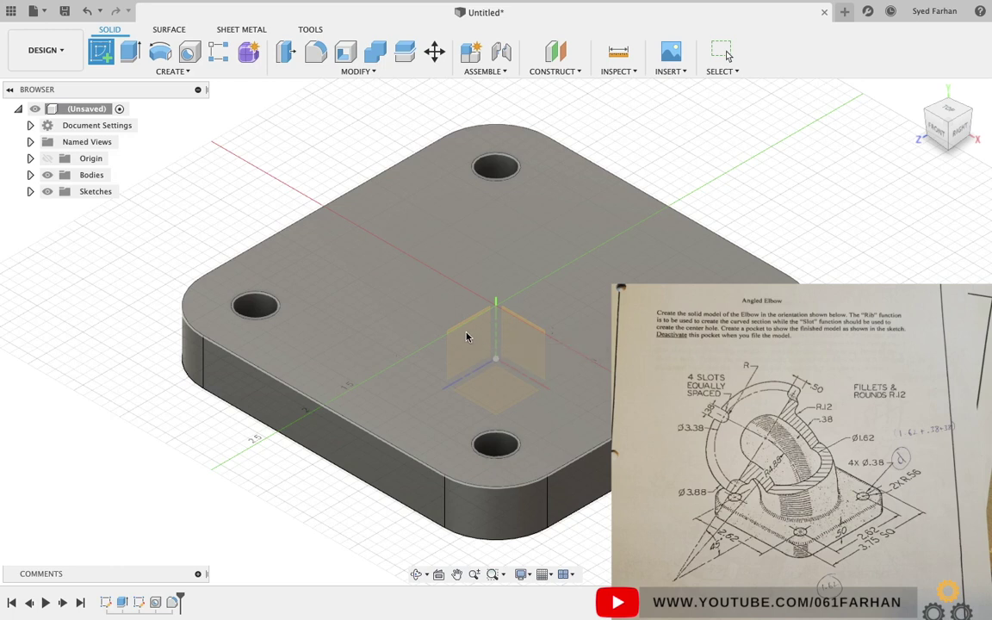
click(463, 325)
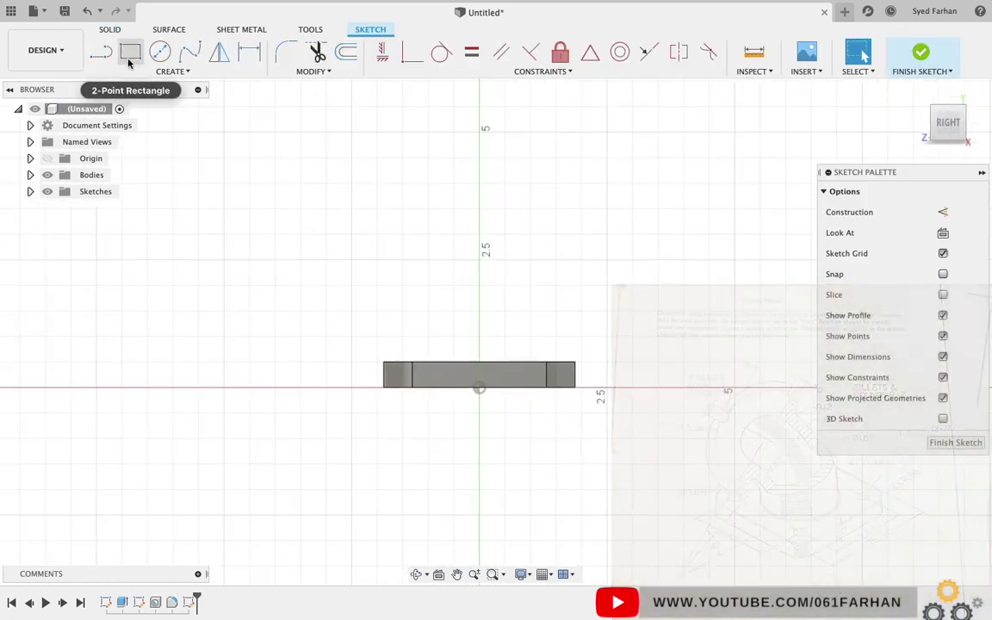
click(129, 71)
mouse_move(137, 131)
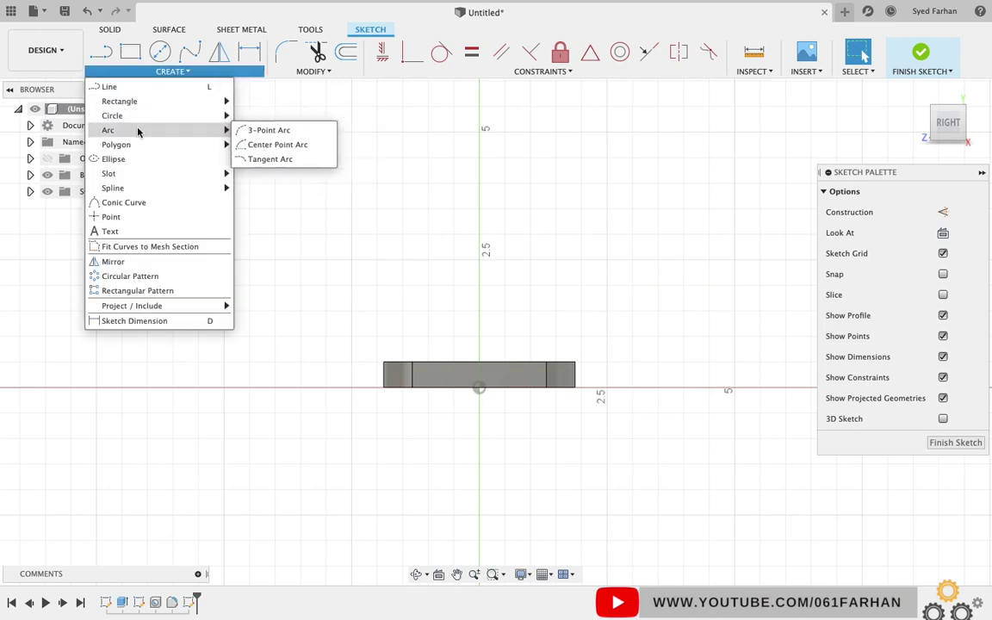
click(269, 131)
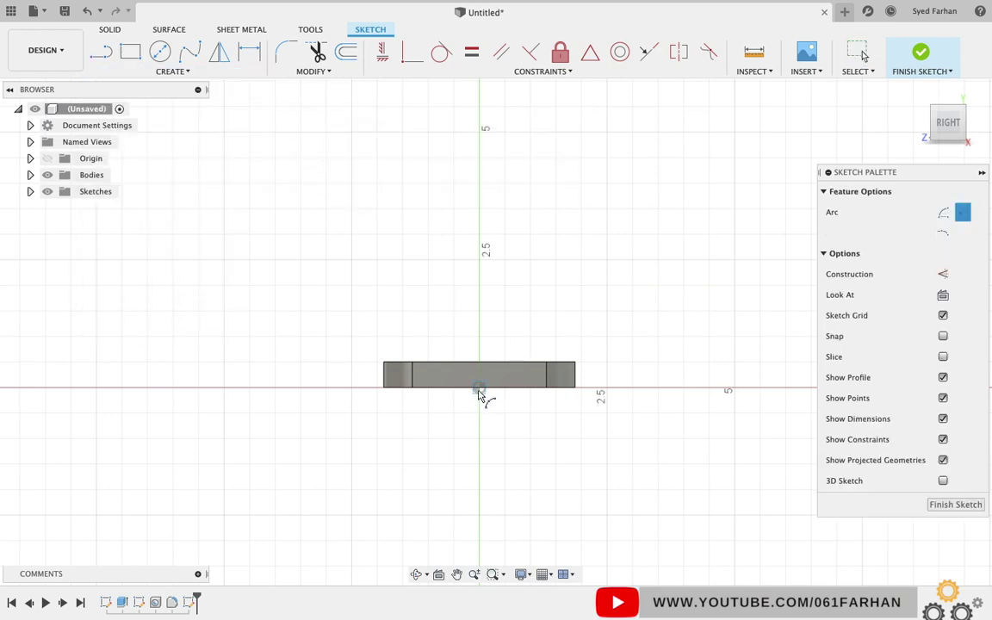
click(479, 389)
click(398, 212)
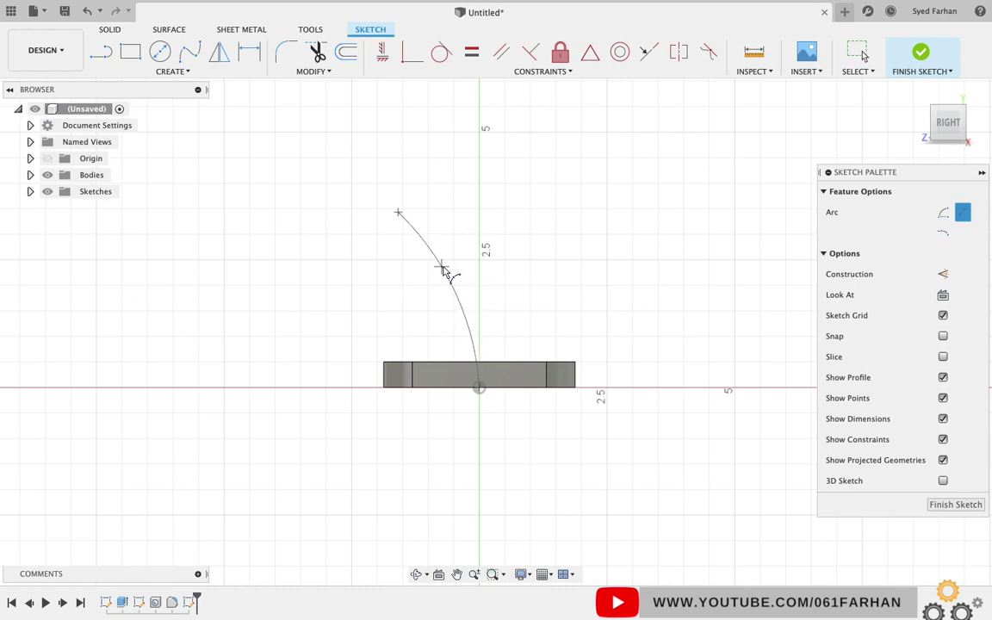
click(442, 270)
key(Escape)
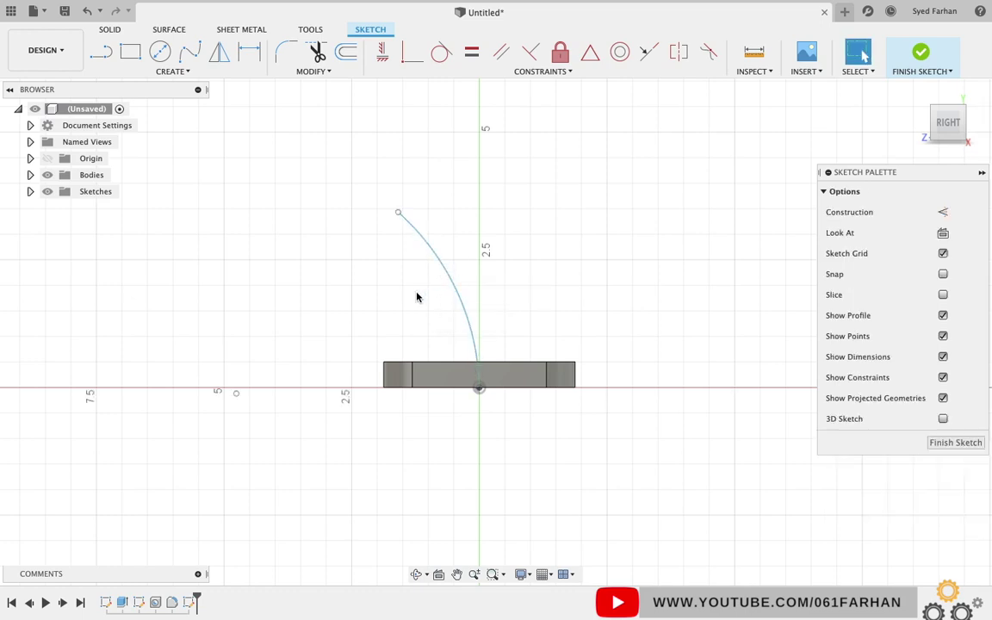
click(100, 52)
Step: Draw a horizontal construction line from the origin to the left along the axis
click(481, 391)
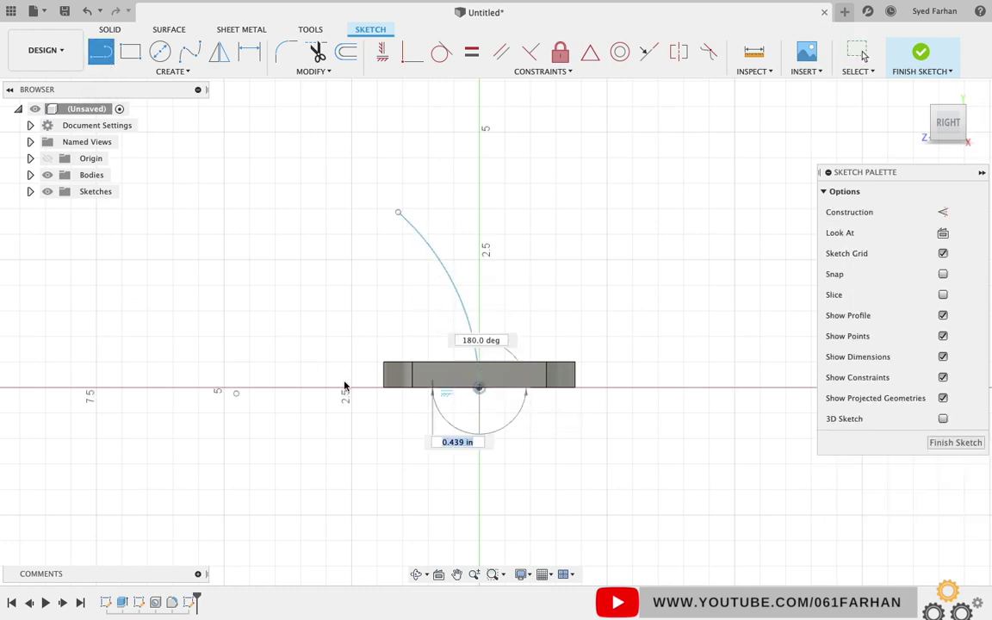
click(201, 388)
key(Escape)
click(230, 389)
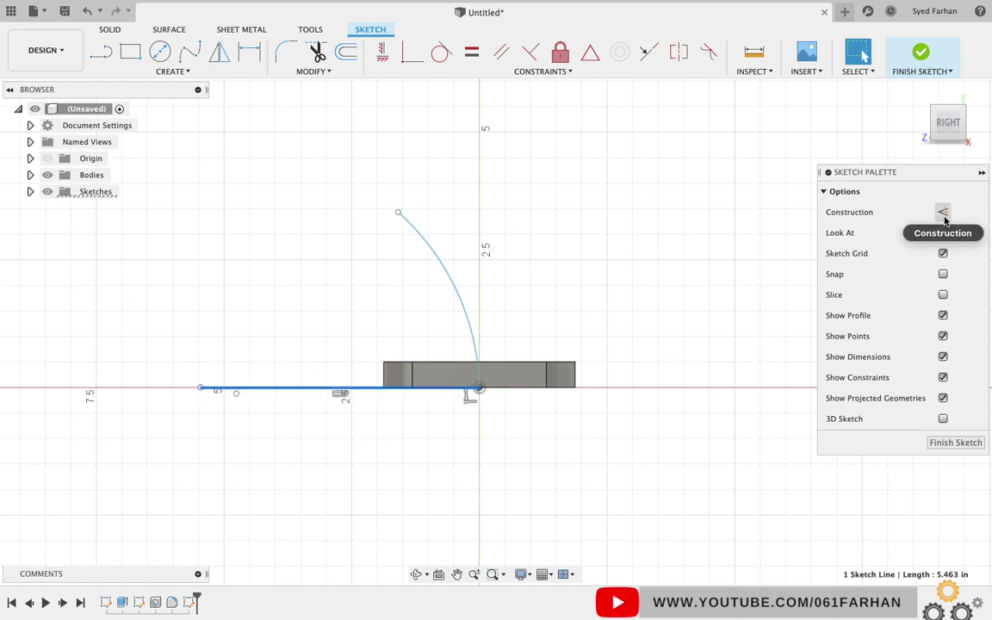
click(316, 354)
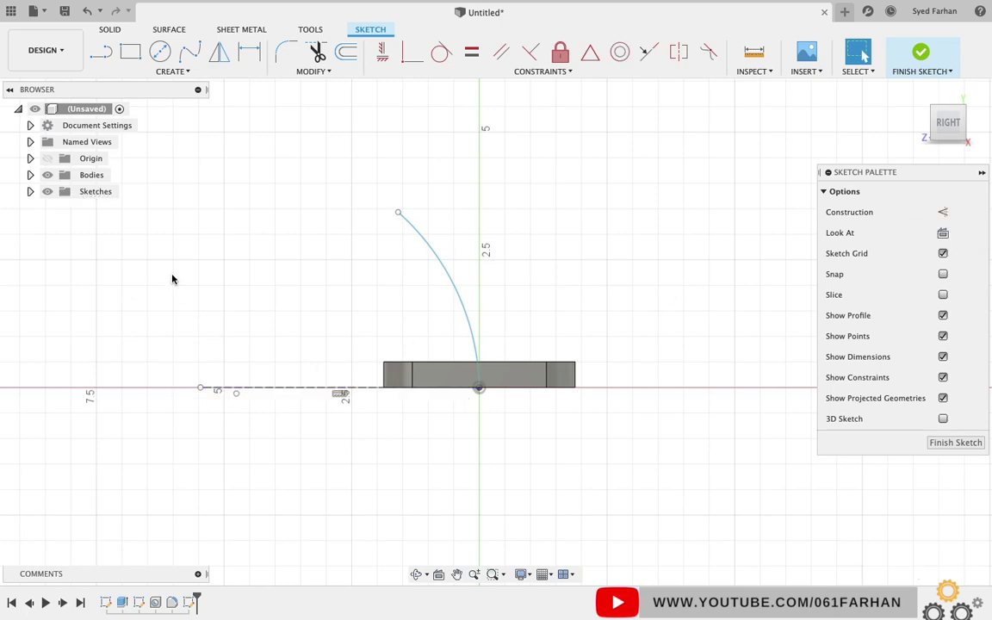
Step: Draw a construction line from the arc's centre up past the arc's top end
click(101, 52)
click(200, 388)
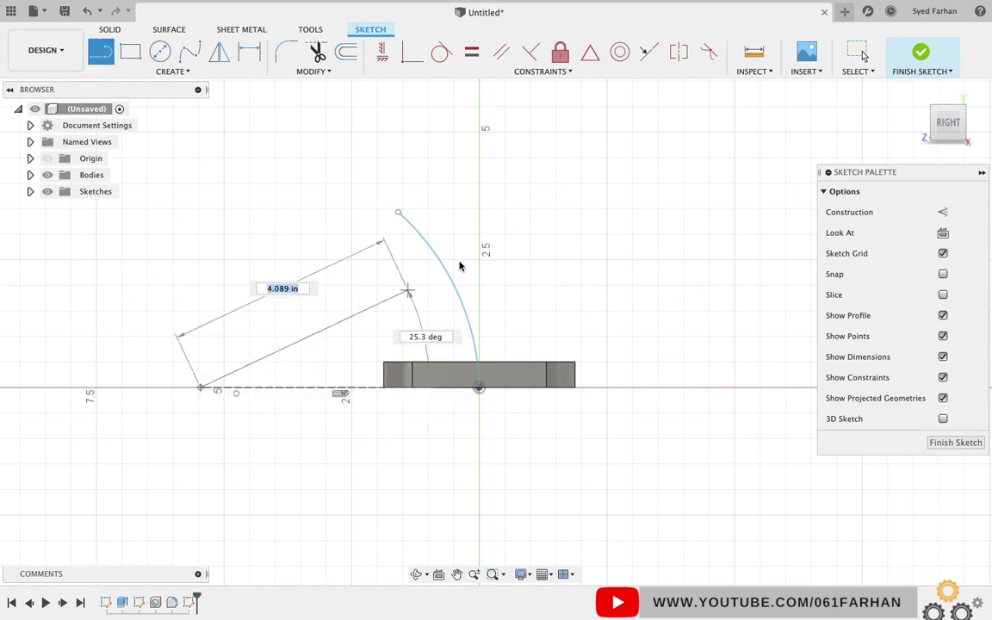
click(465, 182)
key(Escape)
click(445, 200)
click(942, 212)
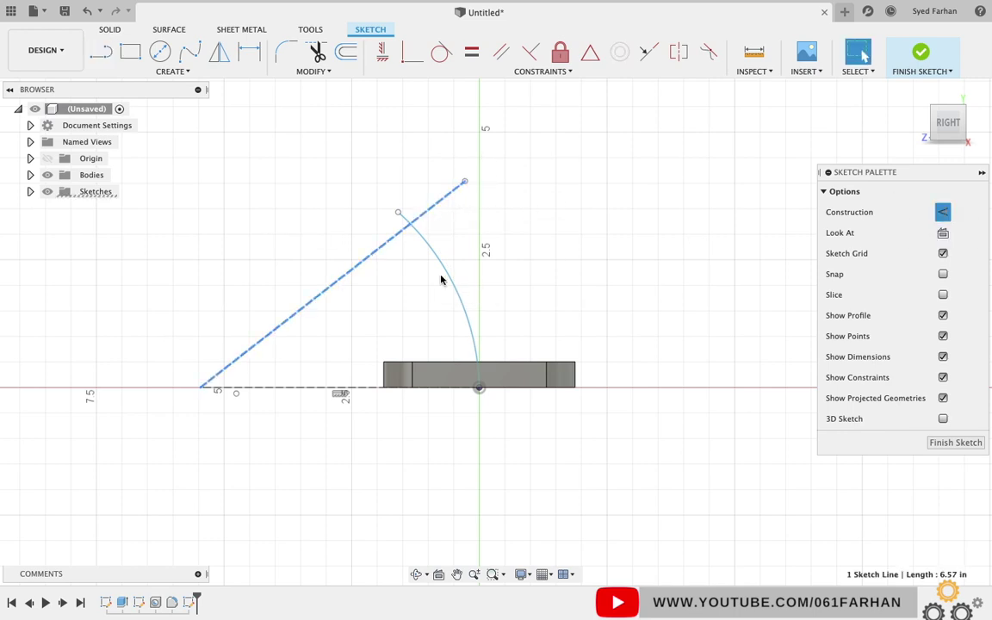
click(310, 246)
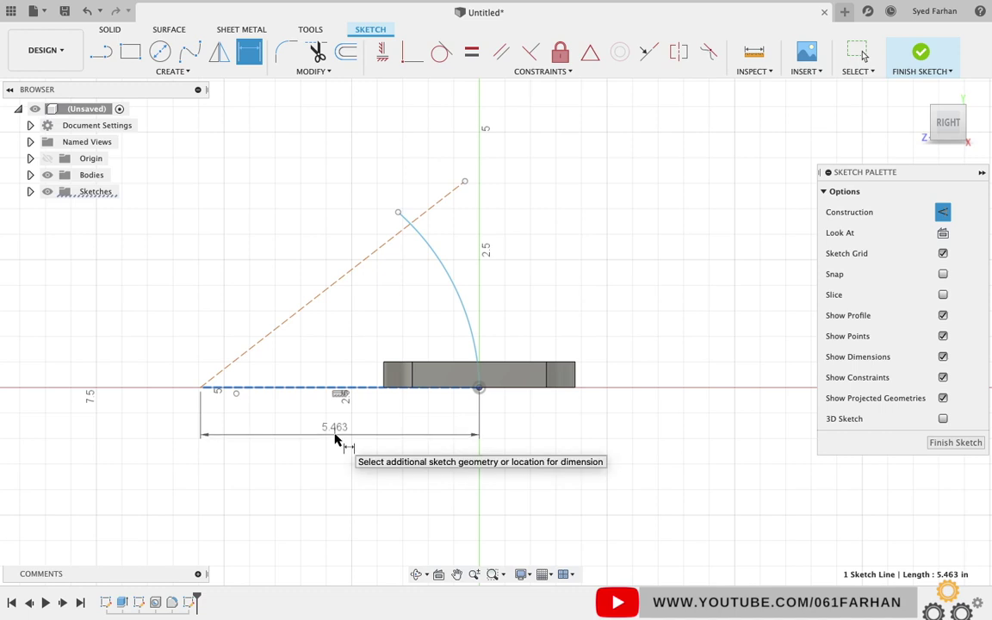
Step: Set the horizontal distance to the arc centre to 4.88 in
click(336, 439)
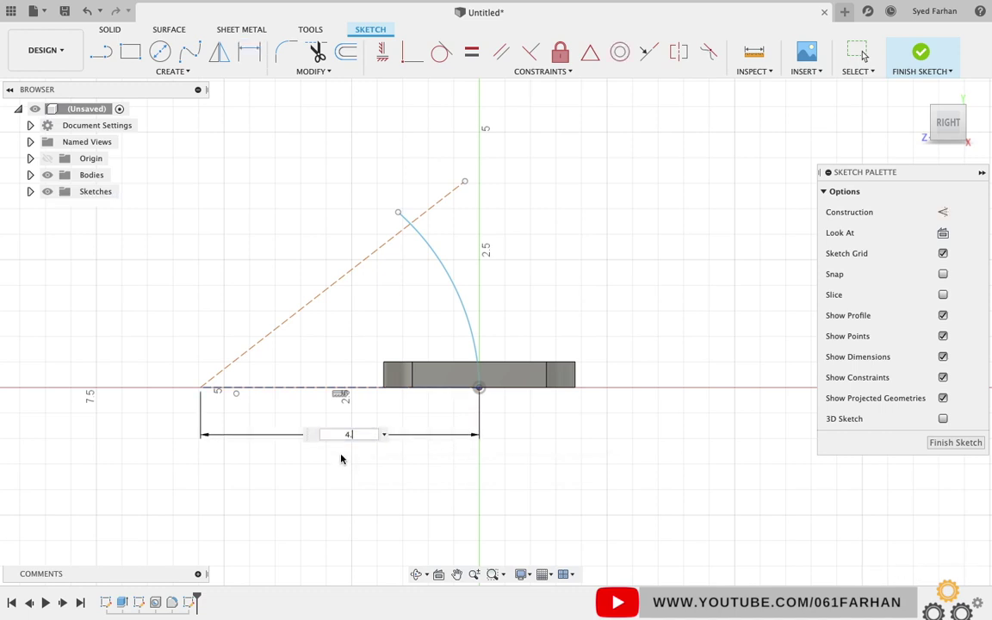
text(4.88)
key(Return)
key(Escape)
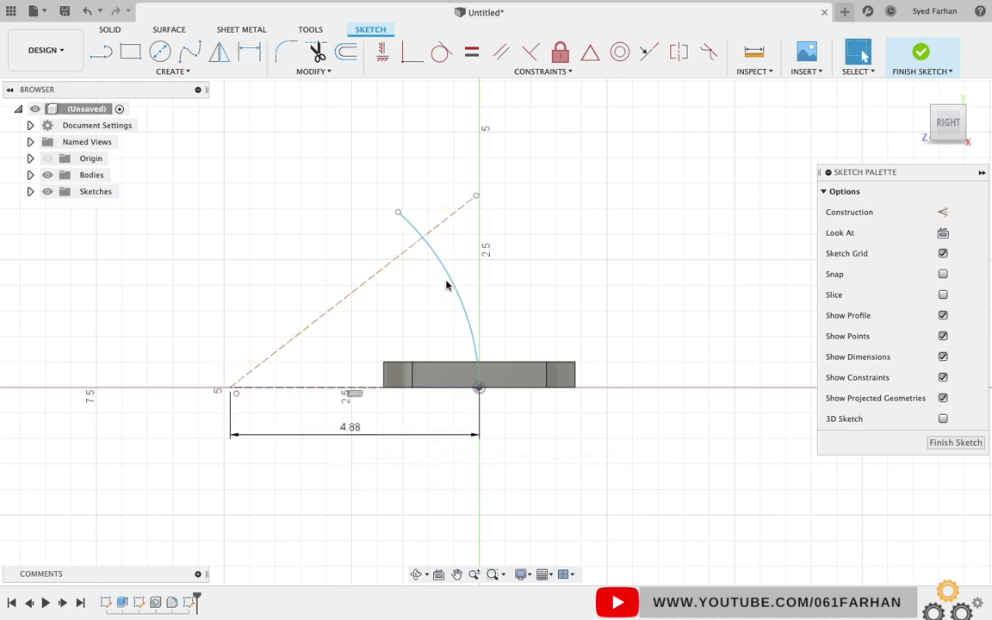
Step: Dimension the arc radius to R4.88 in
key(d)
click(449, 283)
click(409, 316)
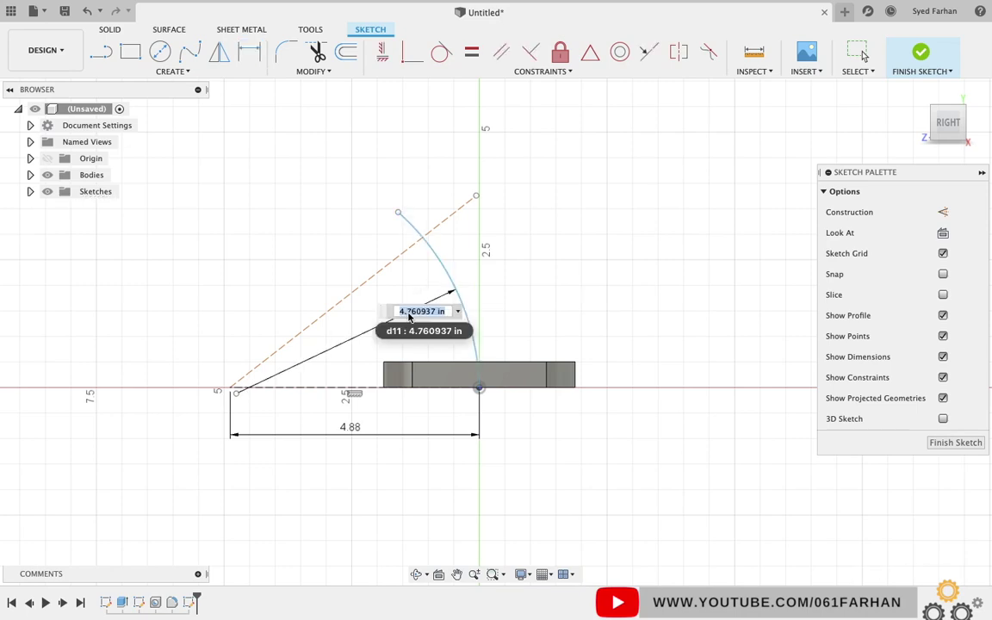
text(4.88)
key(Return)
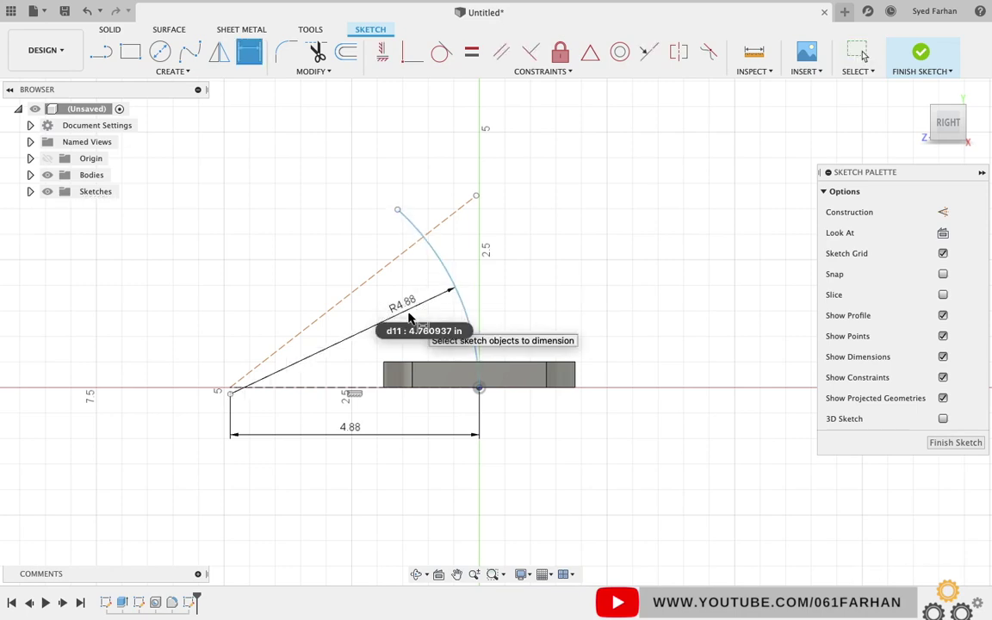
key(Escape)
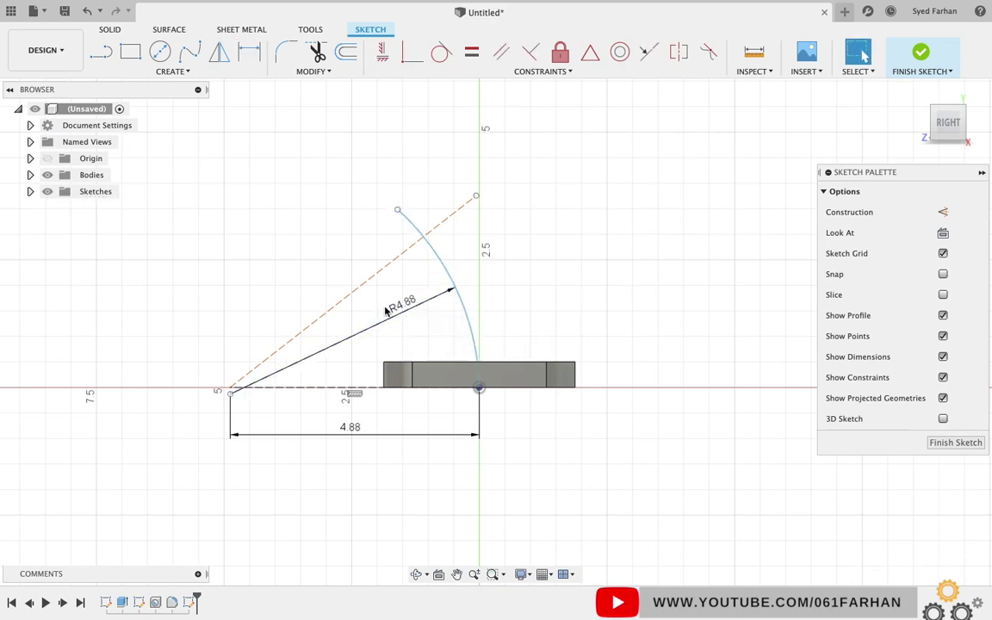
click(426, 235)
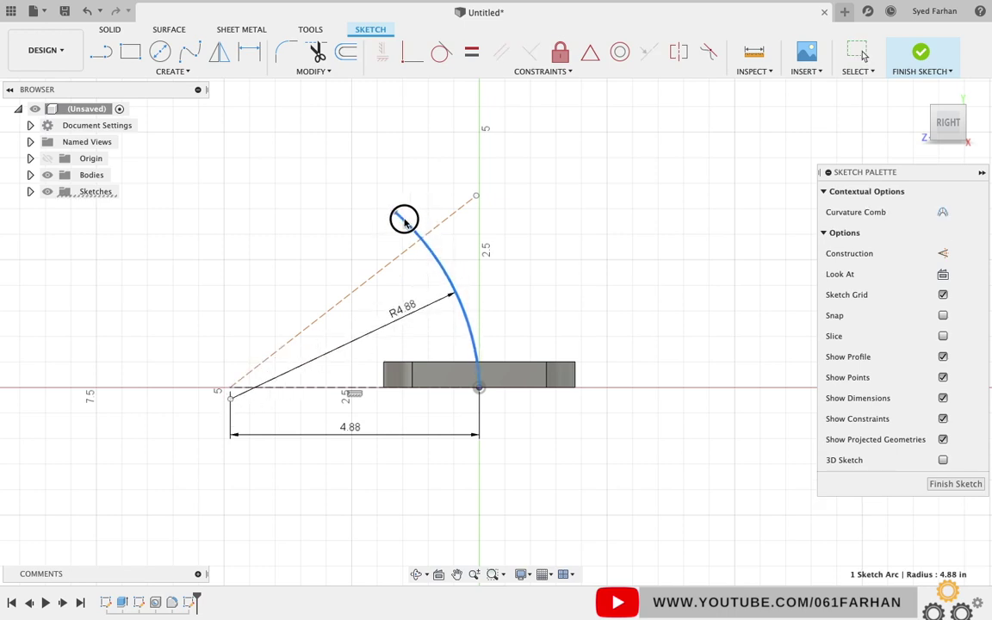
click(405, 222)
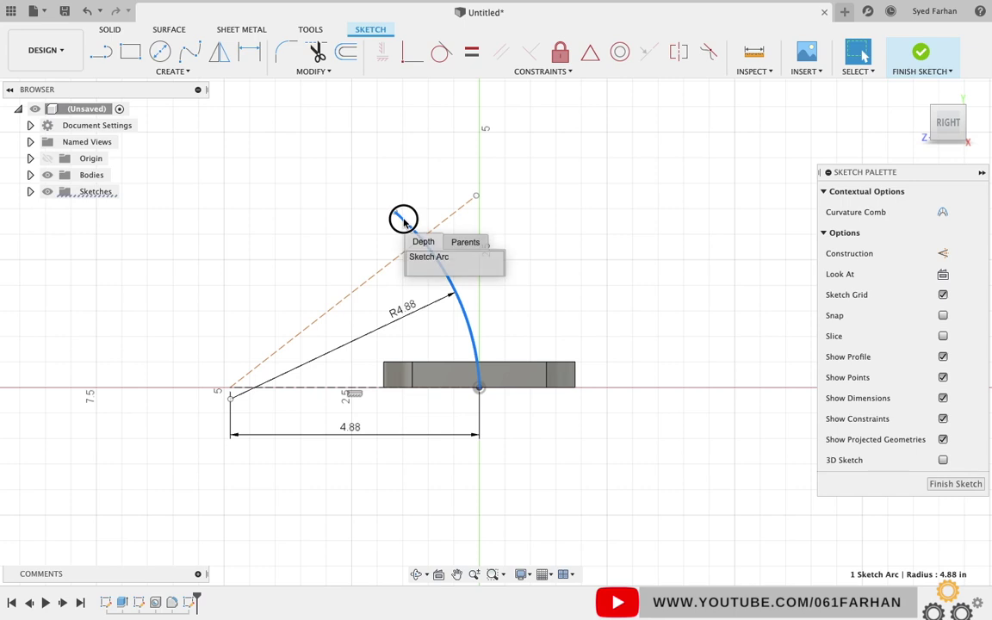
Step: Snap the arc centre onto the horizontal axis and set the construction line's angle to 45°
click(371, 248)
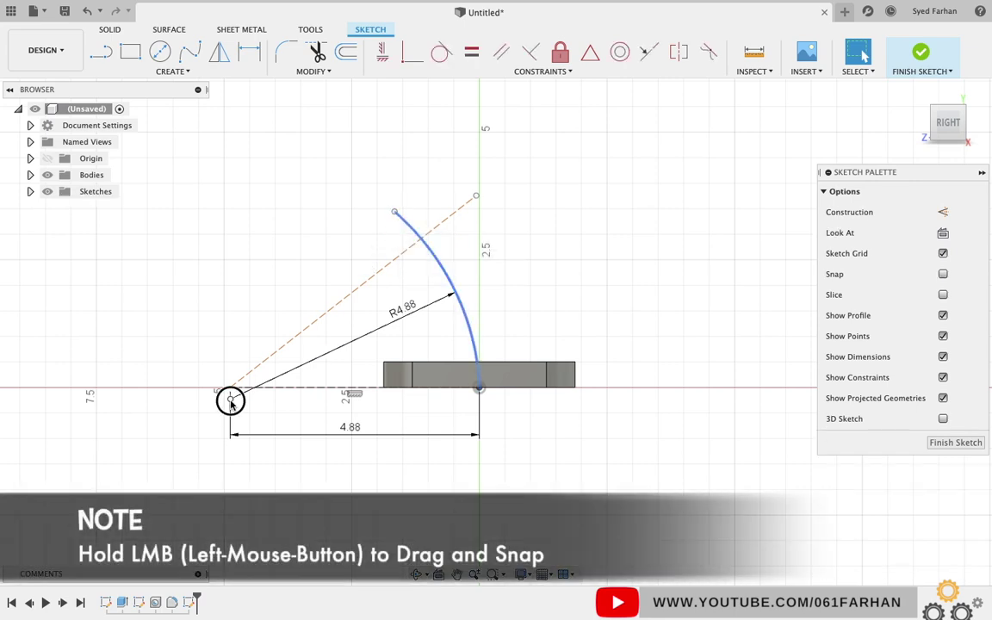
drag(231, 403, 231, 388)
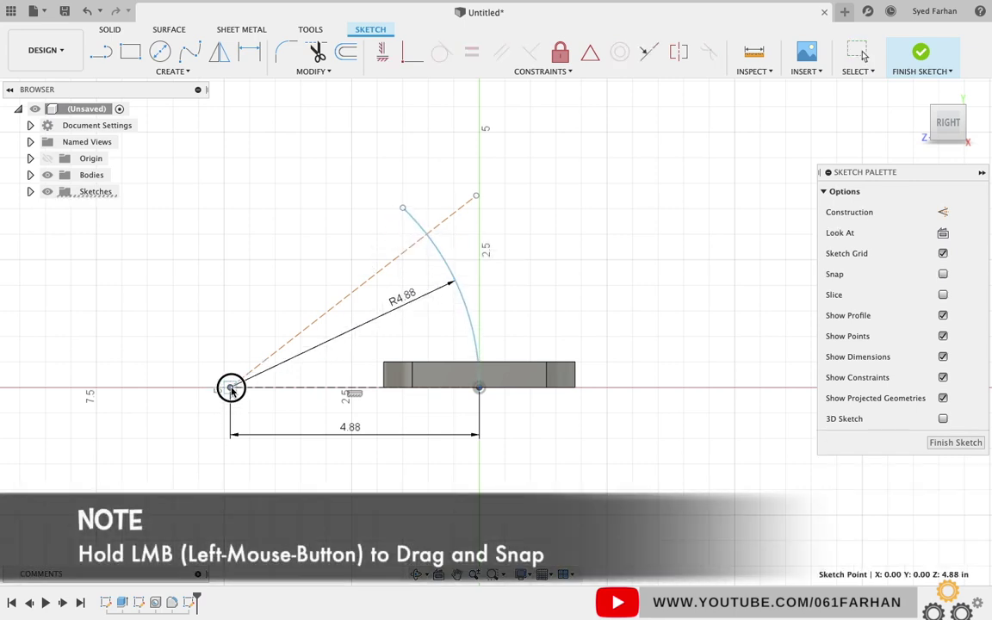
click(354, 291)
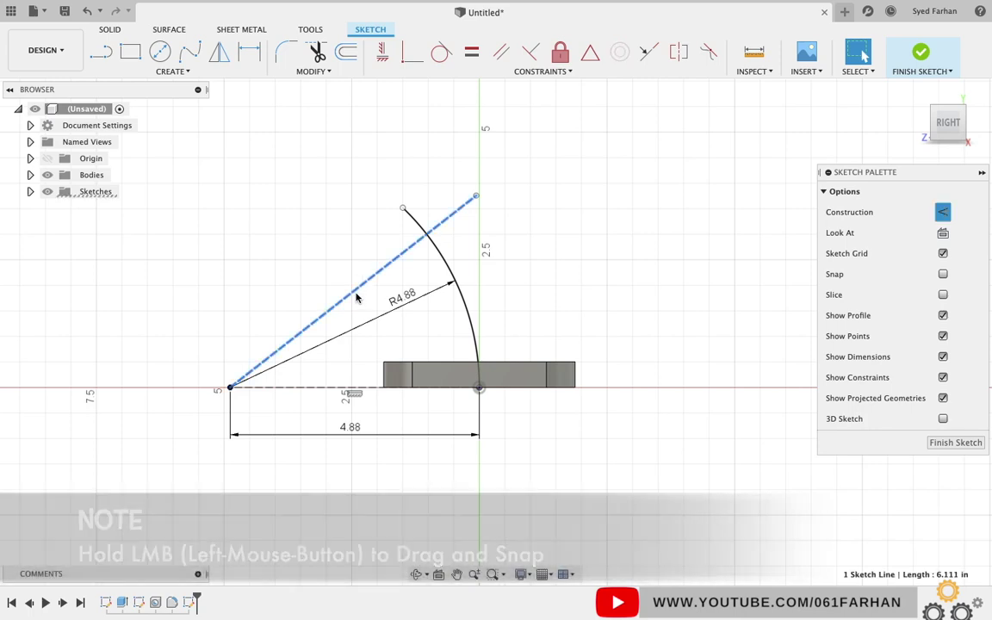
click(246, 55)
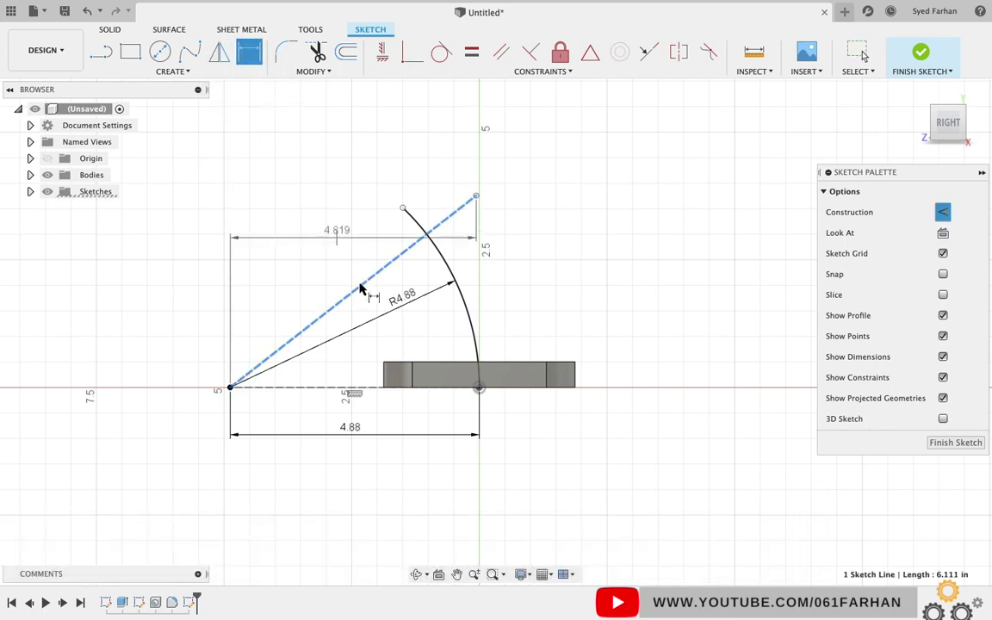
click(345, 387)
click(355, 357)
text(45)
key(Return)
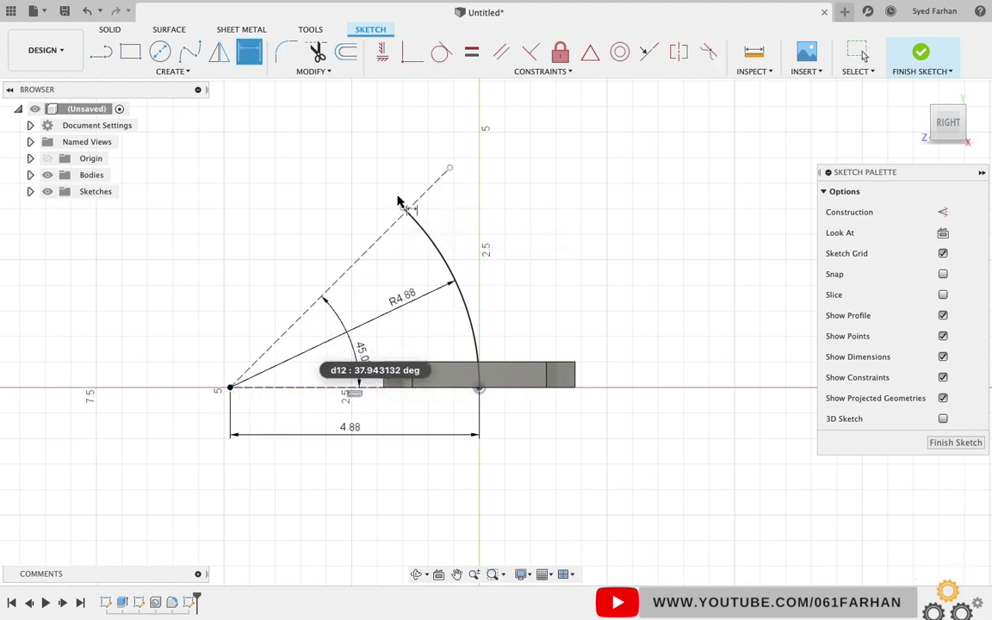
key(Escape)
Step: Attach the arc's upper end to the angled construction line and finish the sketch
scroll(403, 209, up, 4)
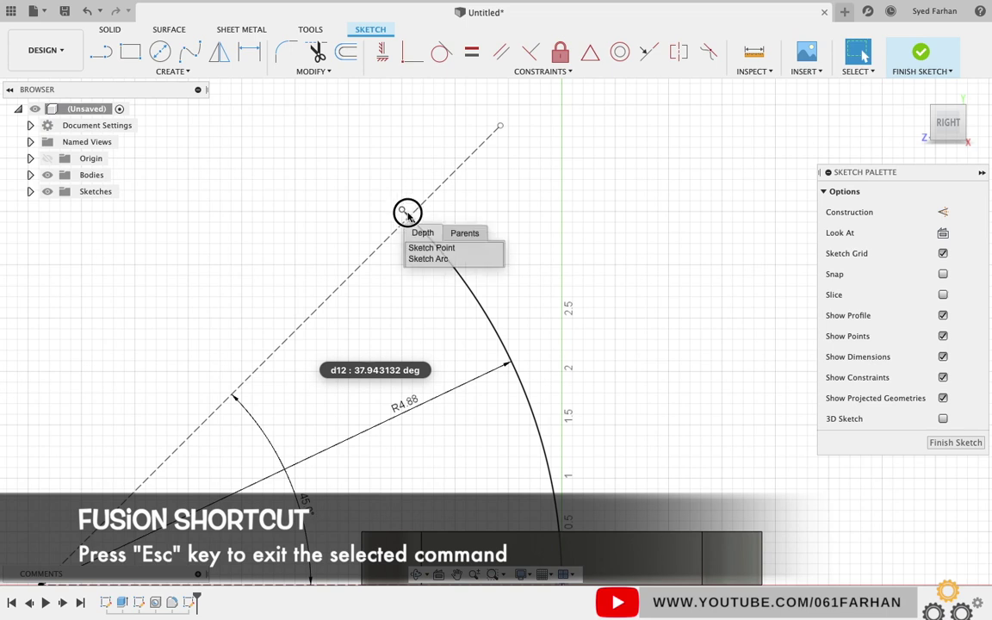
drag(385, 222, 410, 217)
scroll(521, 273, down, 3)
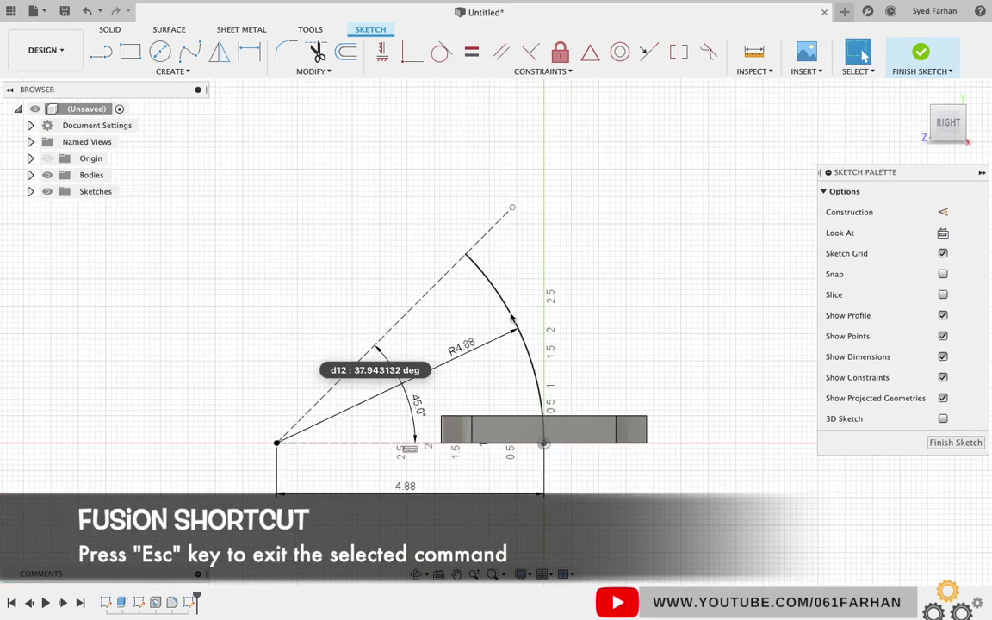
click(513, 318)
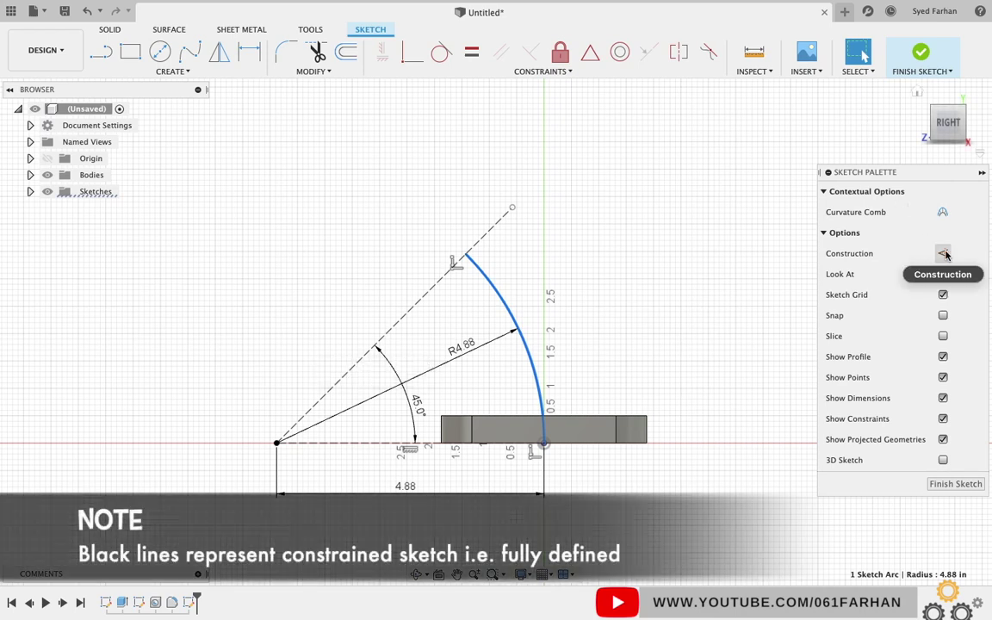
click(810, 226)
click(920, 54)
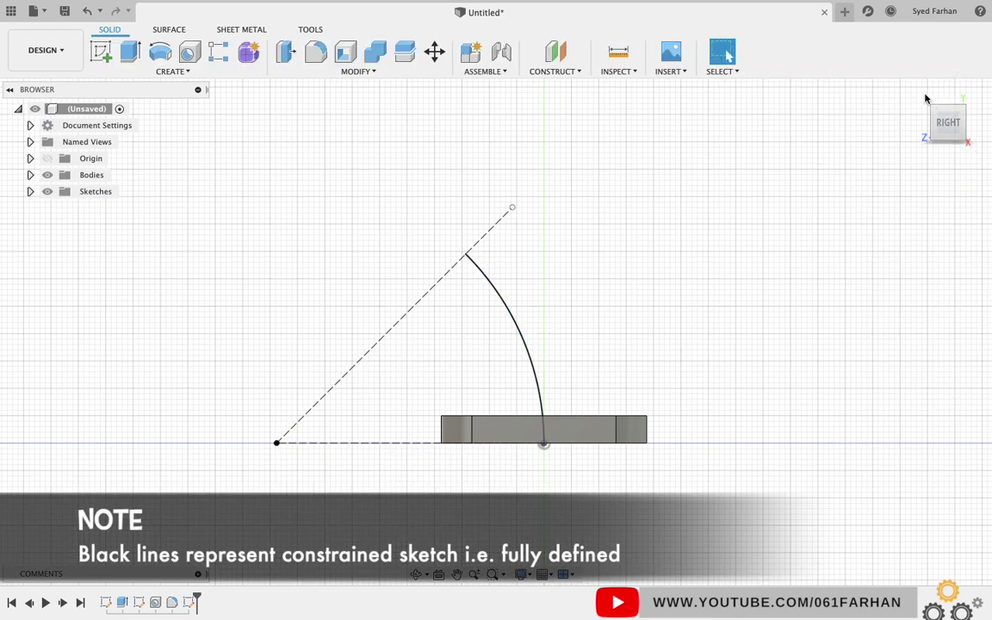
click(926, 99)
Step: Create a Join pipe along the arc with section size 1.62+.38+.38 in
click(177, 73)
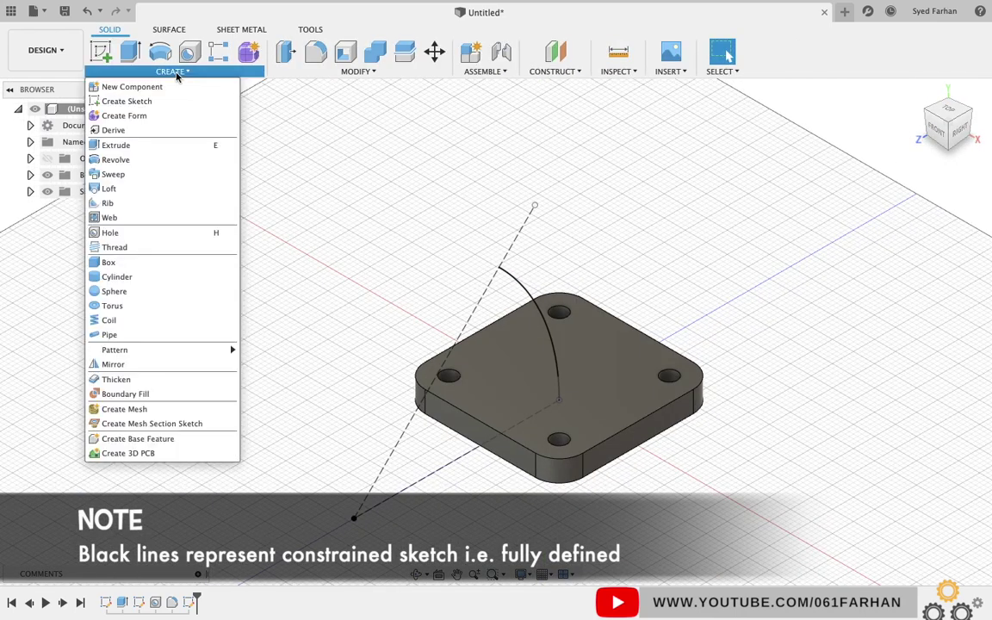
click(146, 334)
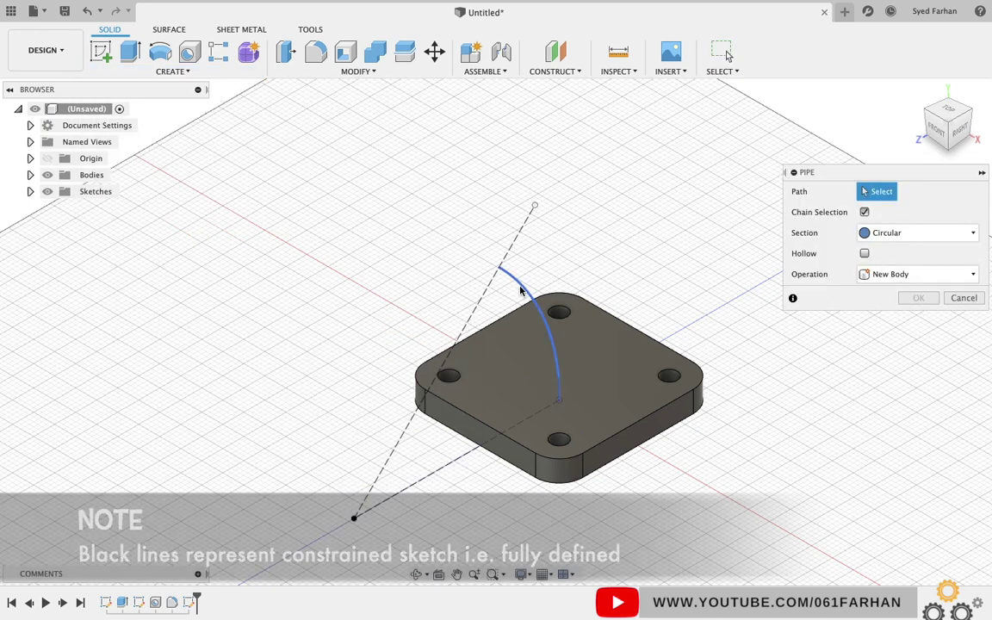
click(520, 291)
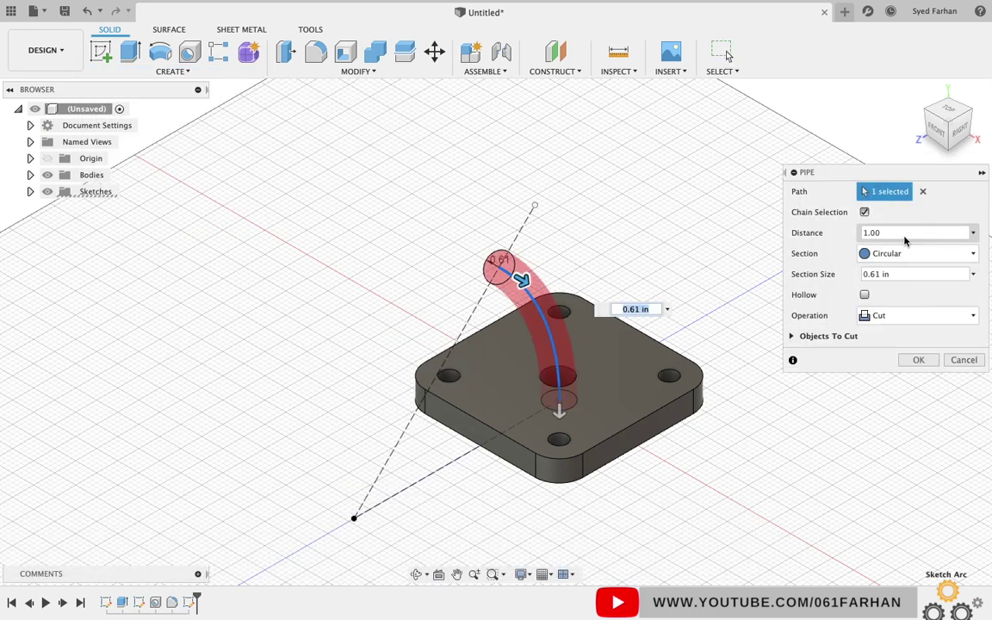
click(903, 315)
click(895, 336)
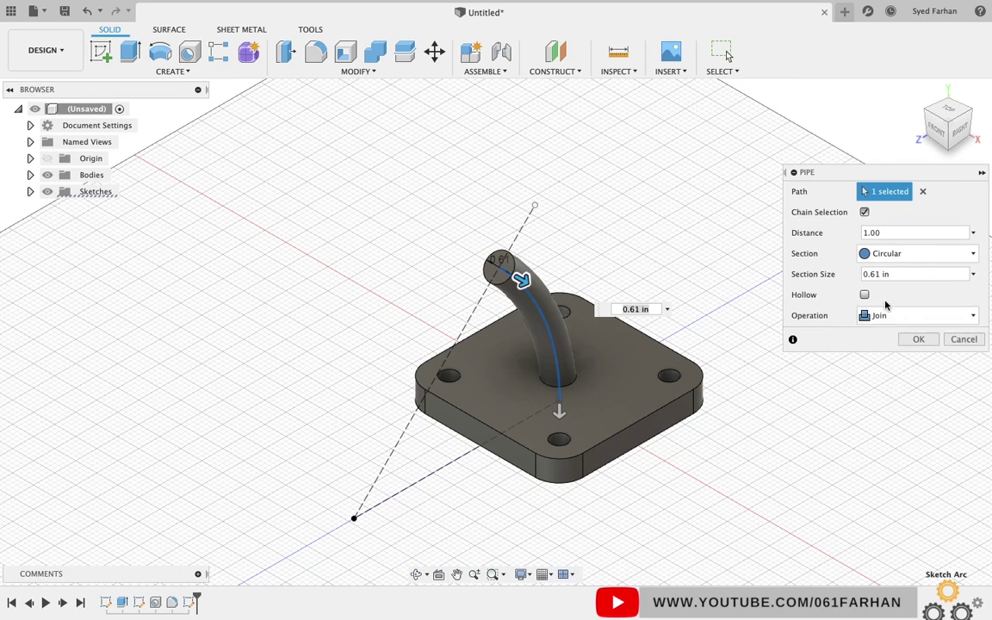
double_click(901, 273)
text(1.62)
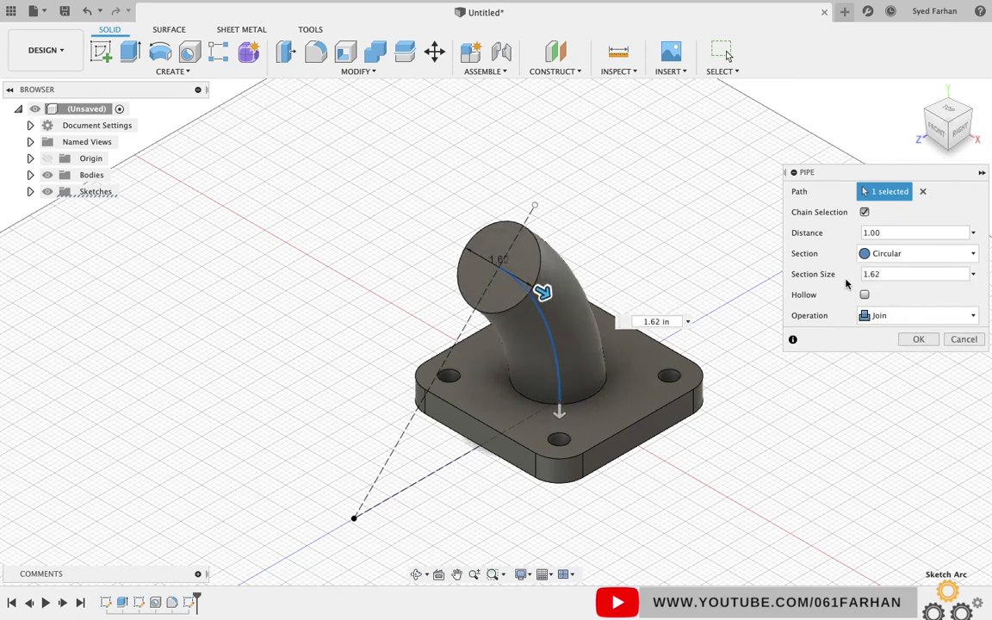
text(+.38+.38)
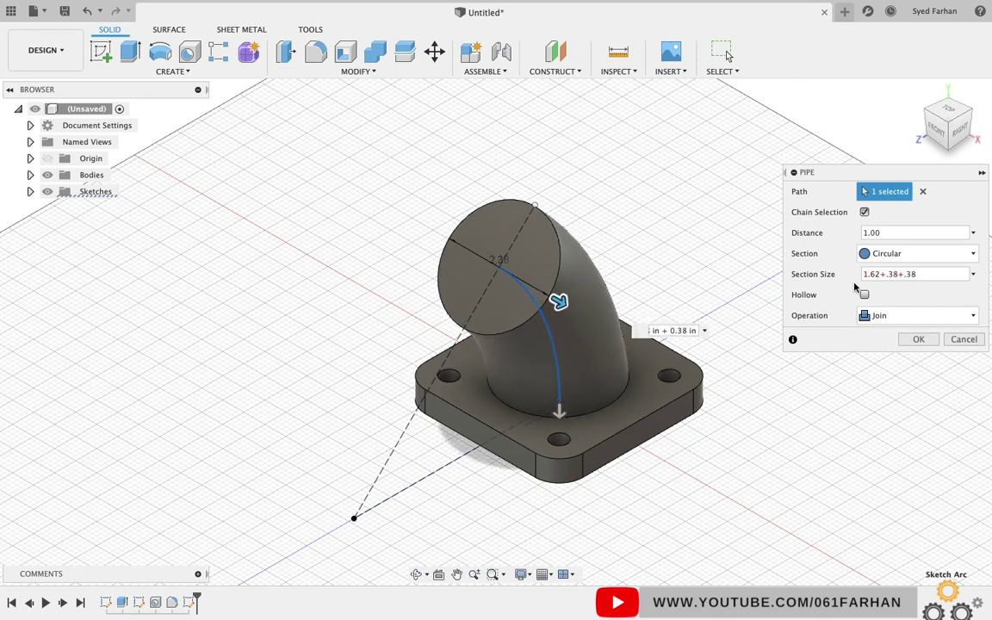
click(918, 338)
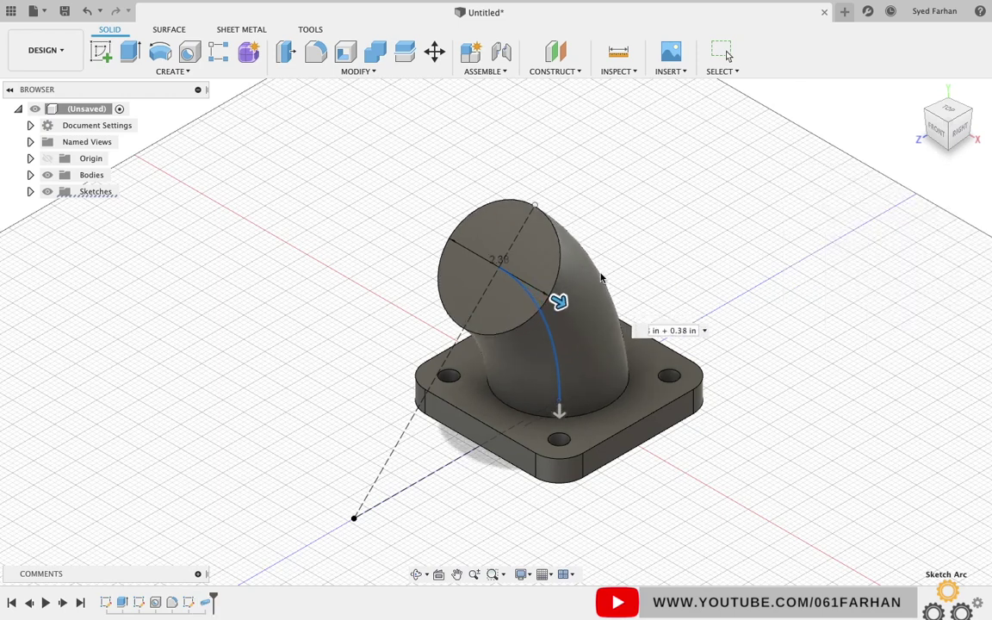
click(512, 284)
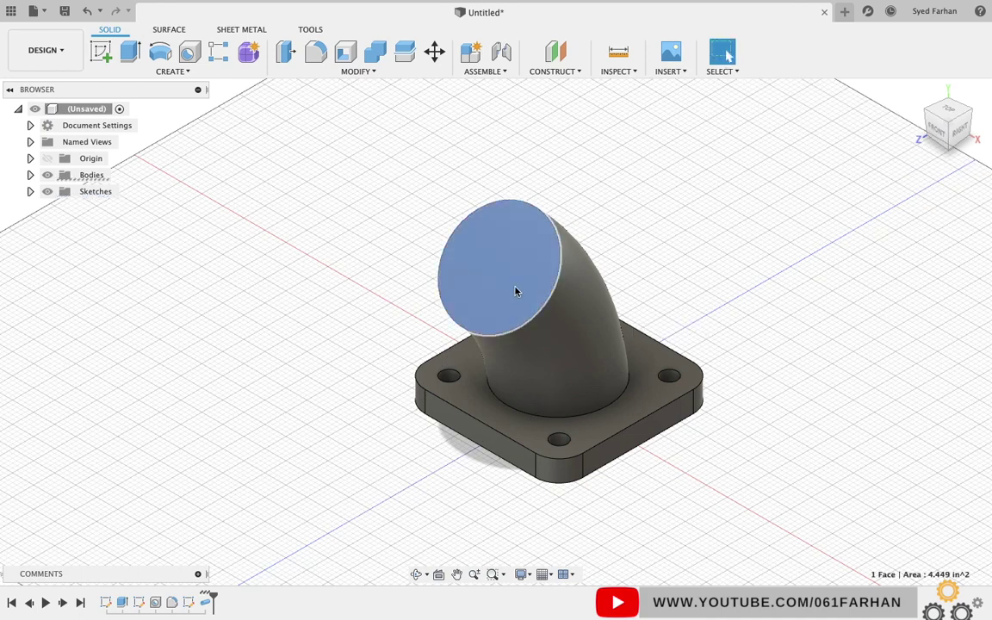
Step: On the pipe's end face, draw a centre-diameter circle, dimension it 3.88 in, and finish
click(109, 57)
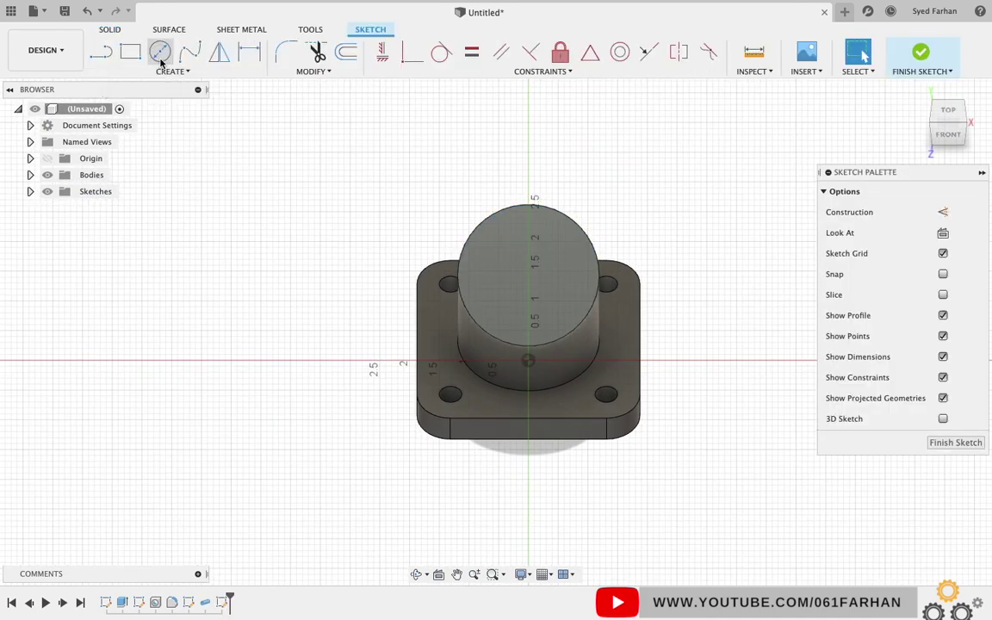
click(160, 54)
click(528, 274)
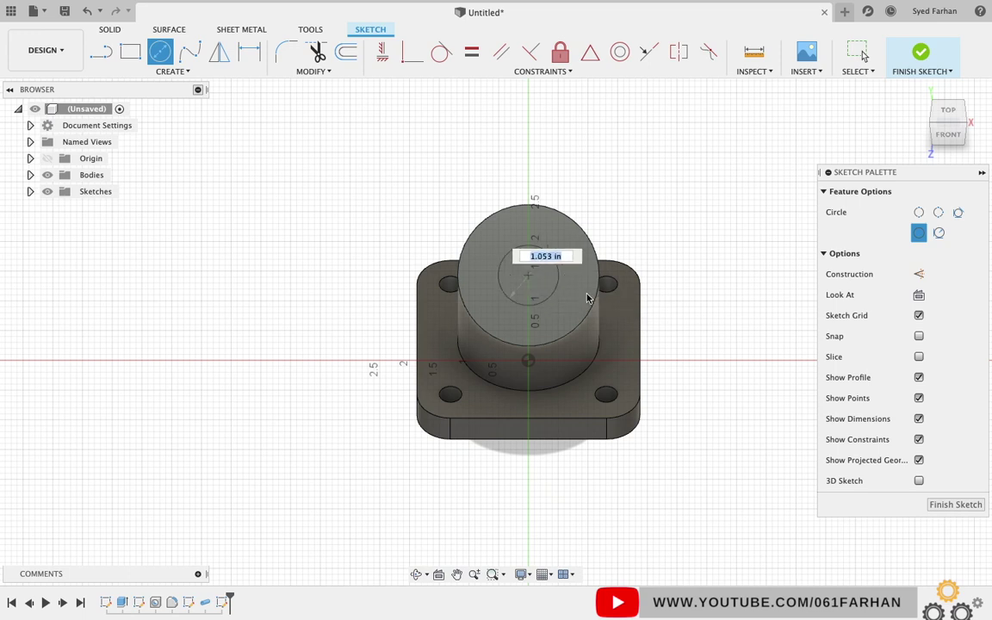
click(644, 306)
key(Escape)
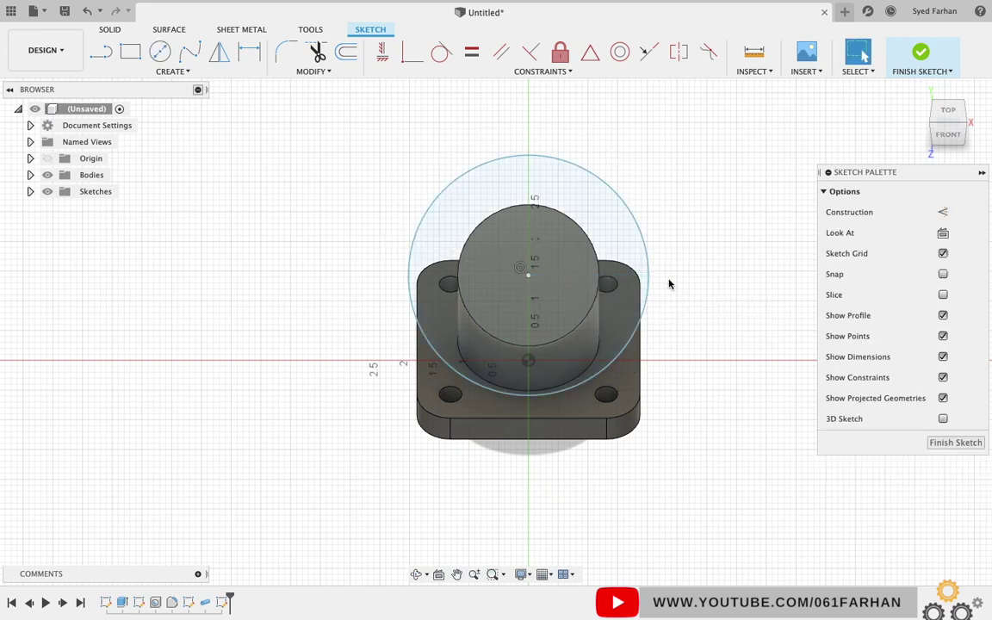
key(d)
click(648, 281)
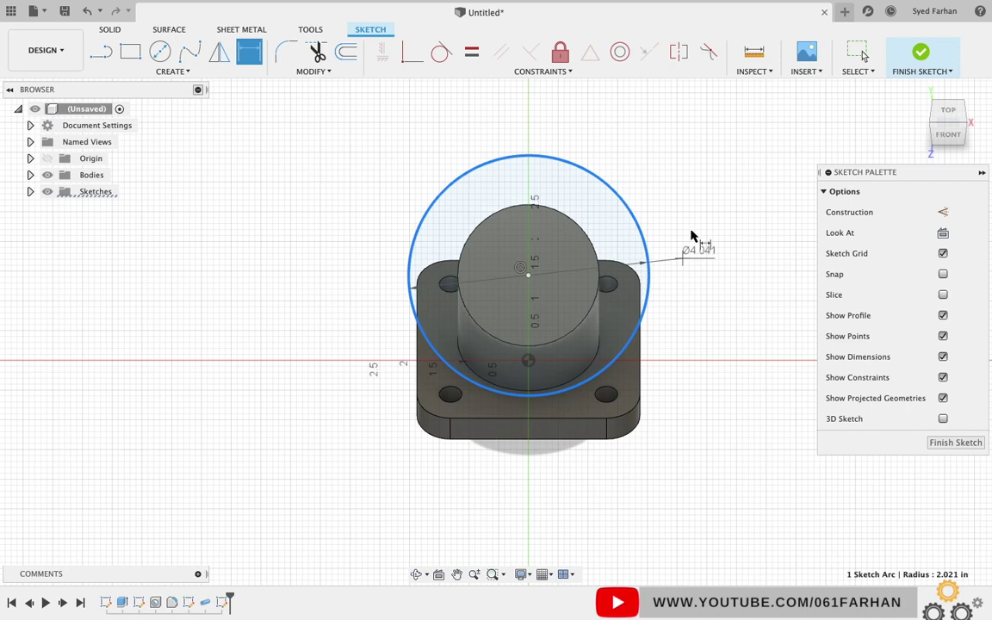
click(696, 207)
text(3.88)
key(Return)
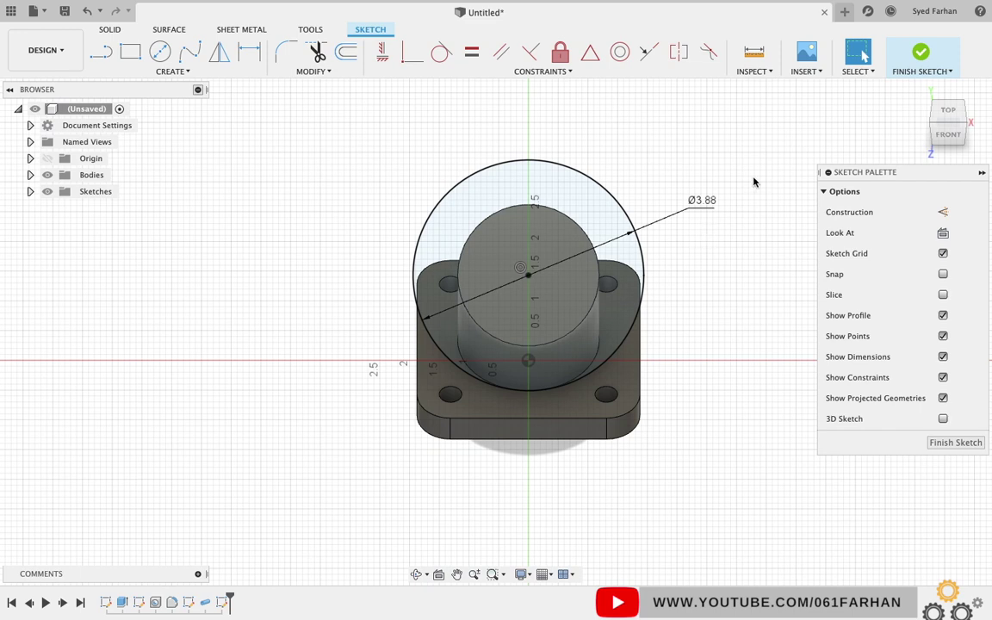
click(920, 57)
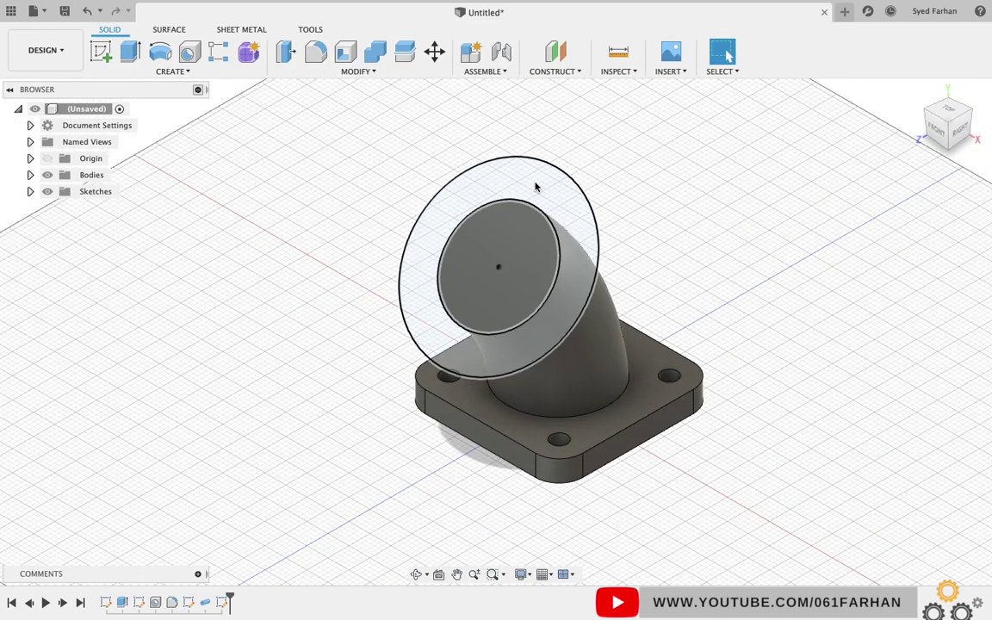
Step: Extrude both circle profiles -0.5 in, joined to the pipe, to form the flange disc
click(469, 237)
click(130, 52)
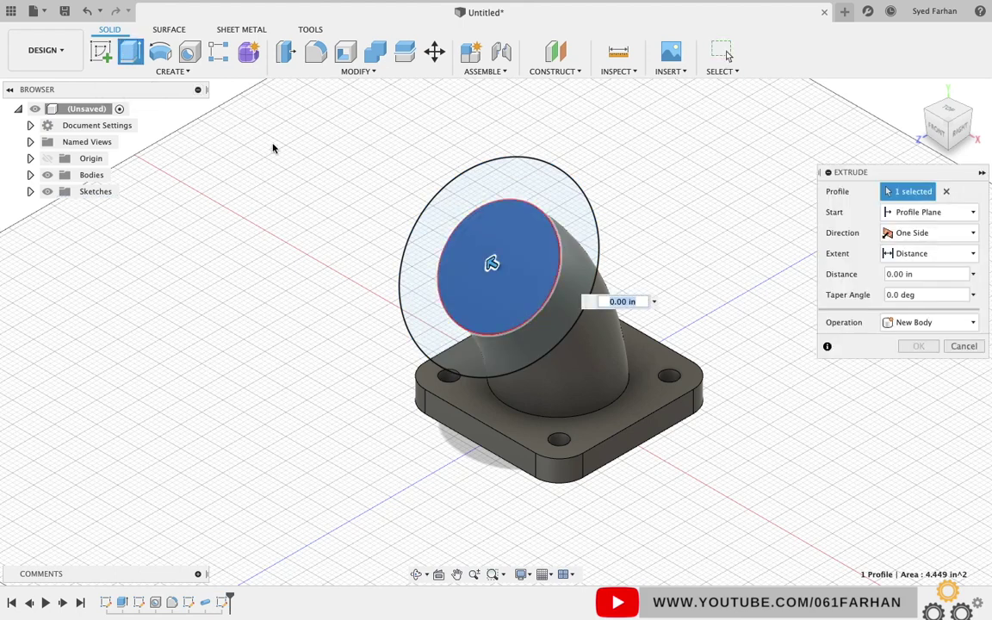
click(472, 178)
drag(542, 283, 550, 295)
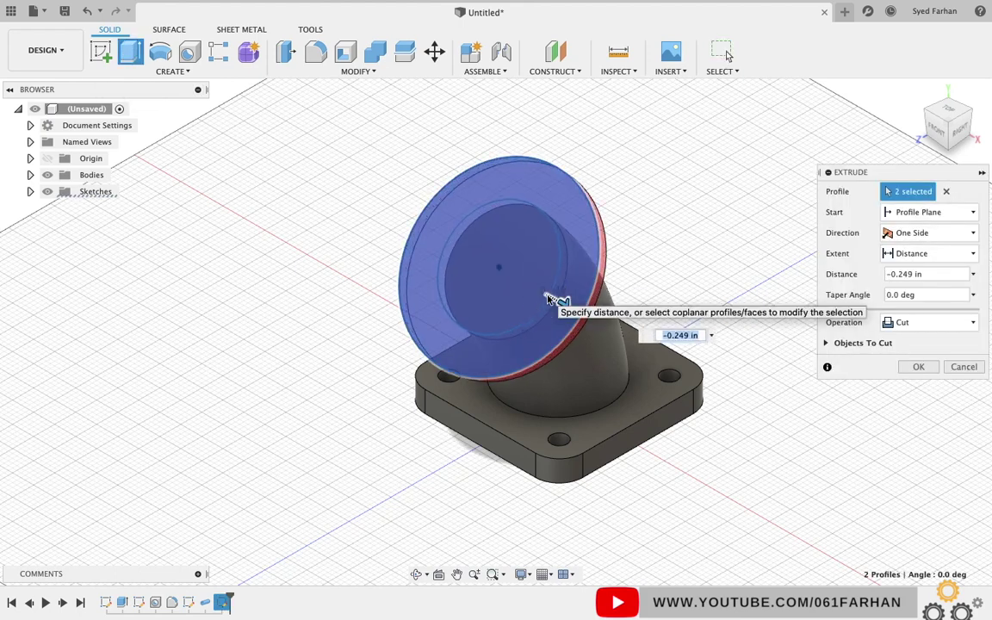
click(654, 342)
text(-0.5)
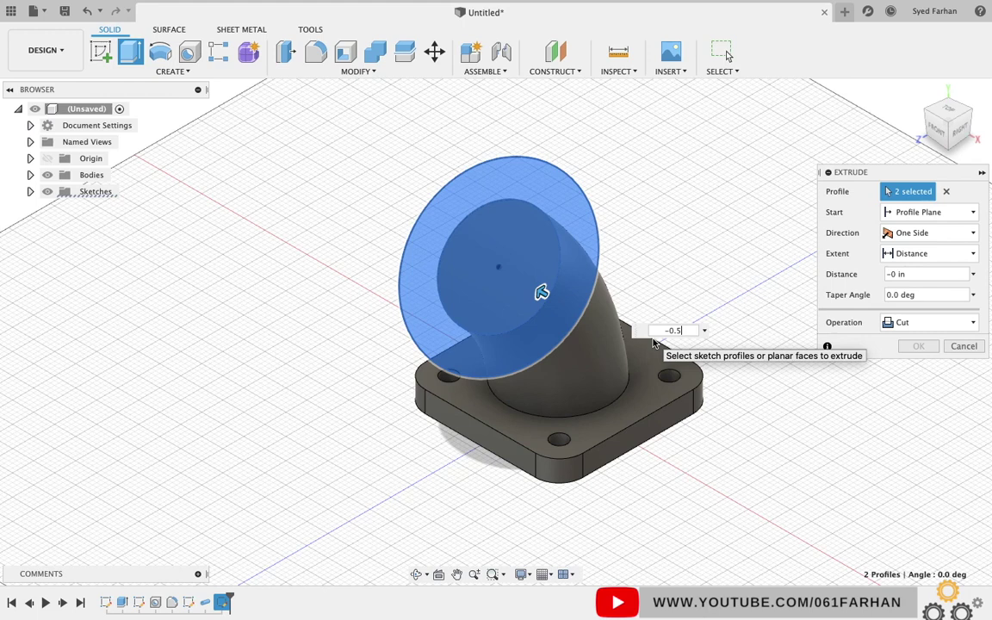
click(880, 324)
click(901, 338)
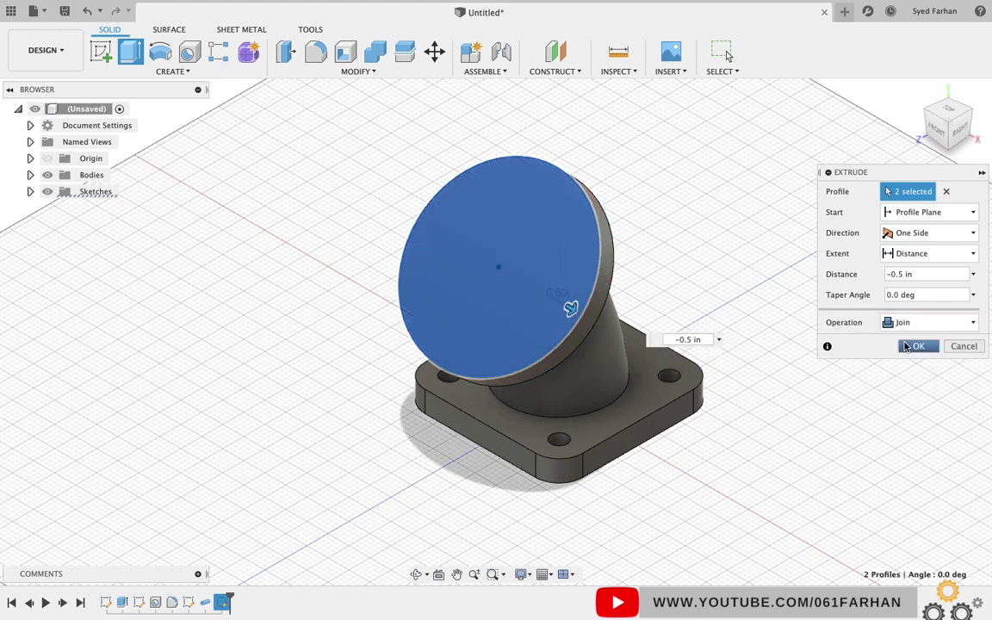
click(905, 348)
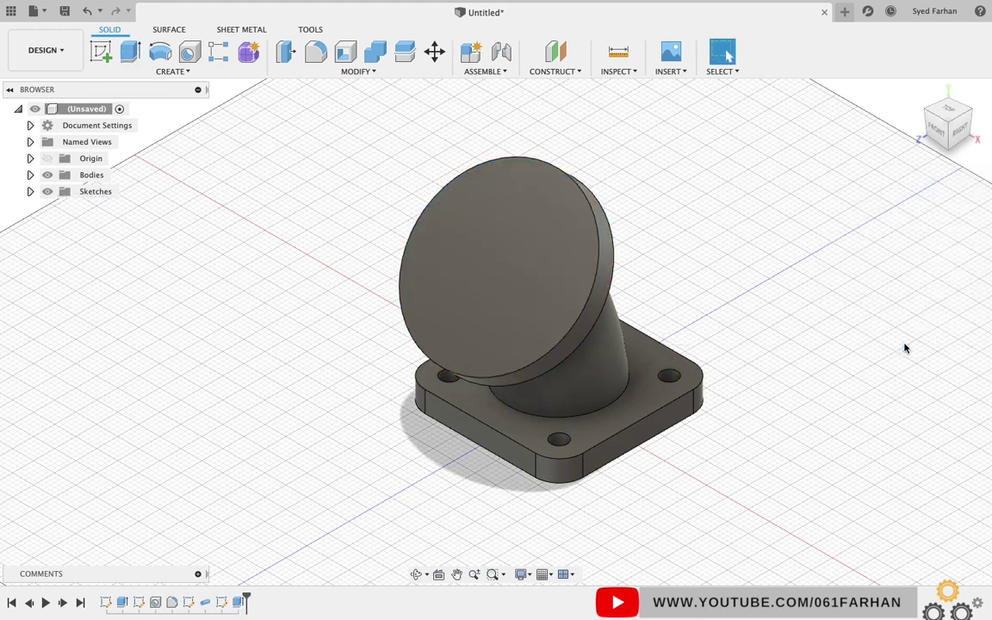
drag(722, 259, 672, 207)
Step: Return to the home view and show Sketch3 with the curved arc path
key(Escape)
click(916, 92)
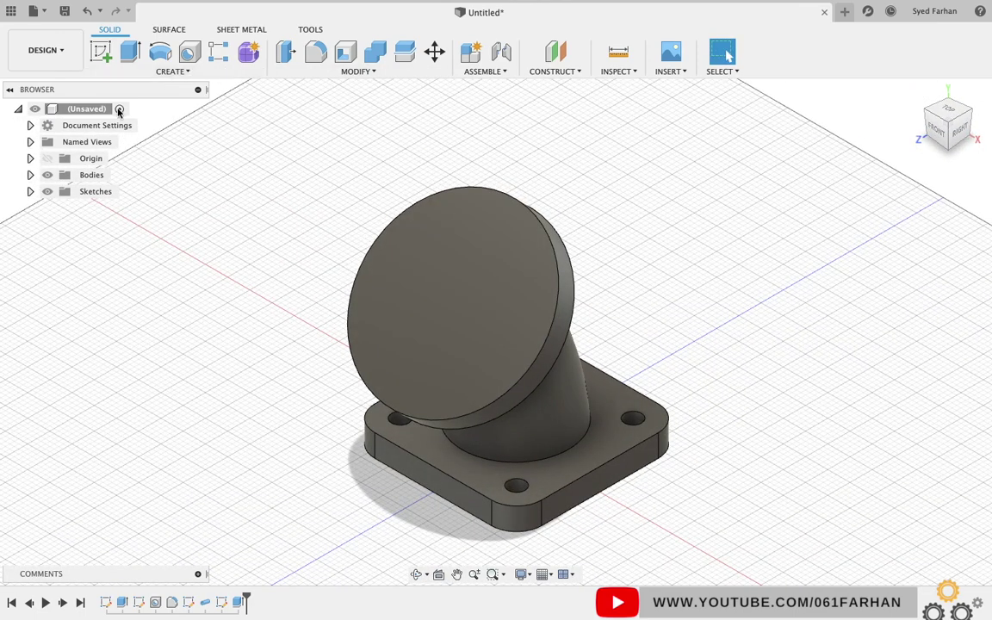
click(30, 191)
click(59, 241)
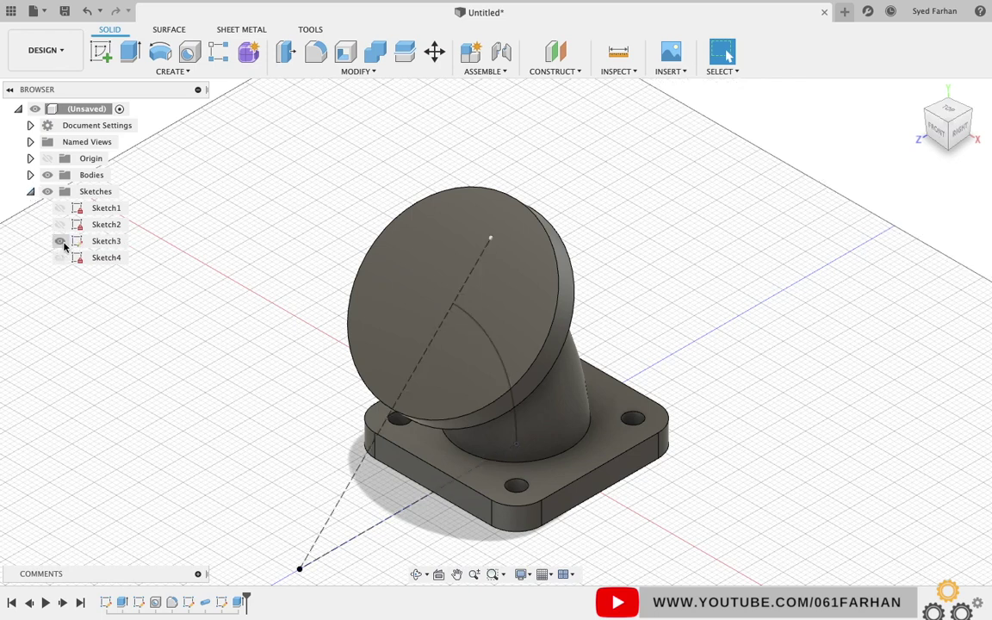
Step: Create a 1.62 in pipe cut along the Sketch3 arc, then hide Sketch3
click(174, 71)
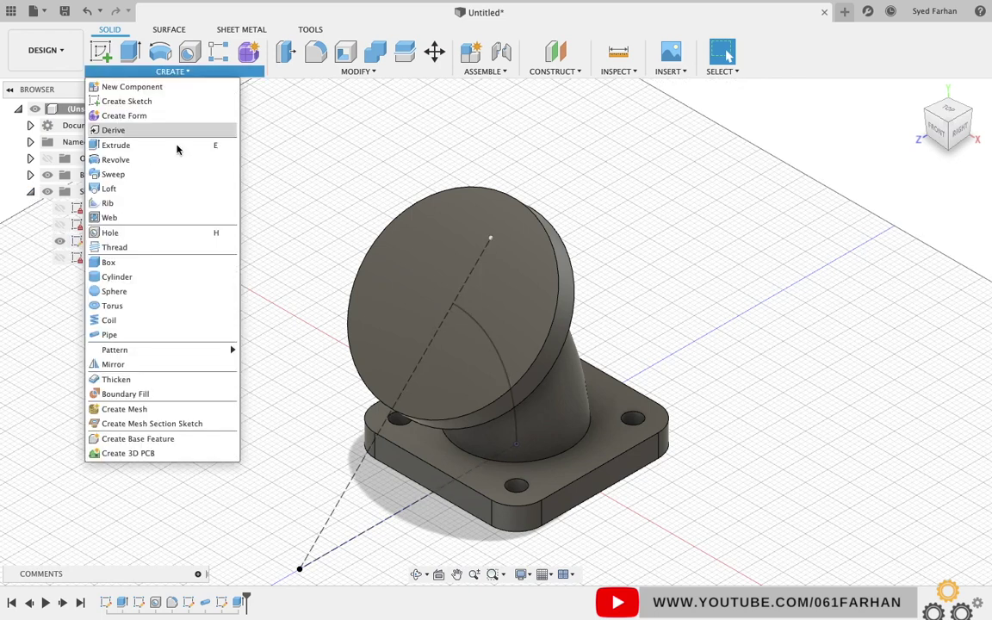
click(228, 334)
click(491, 333)
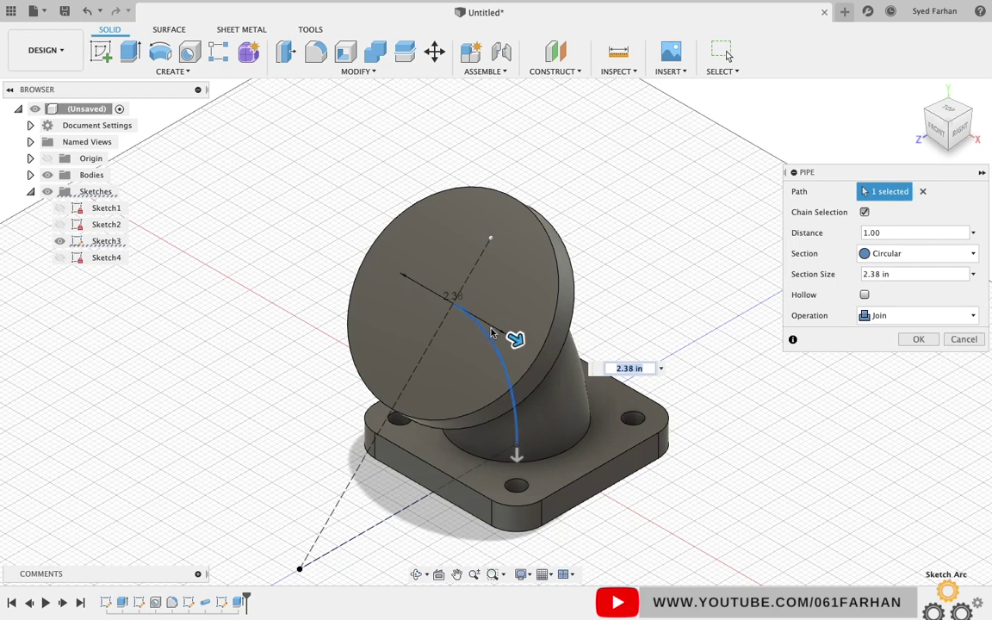
click(930, 315)
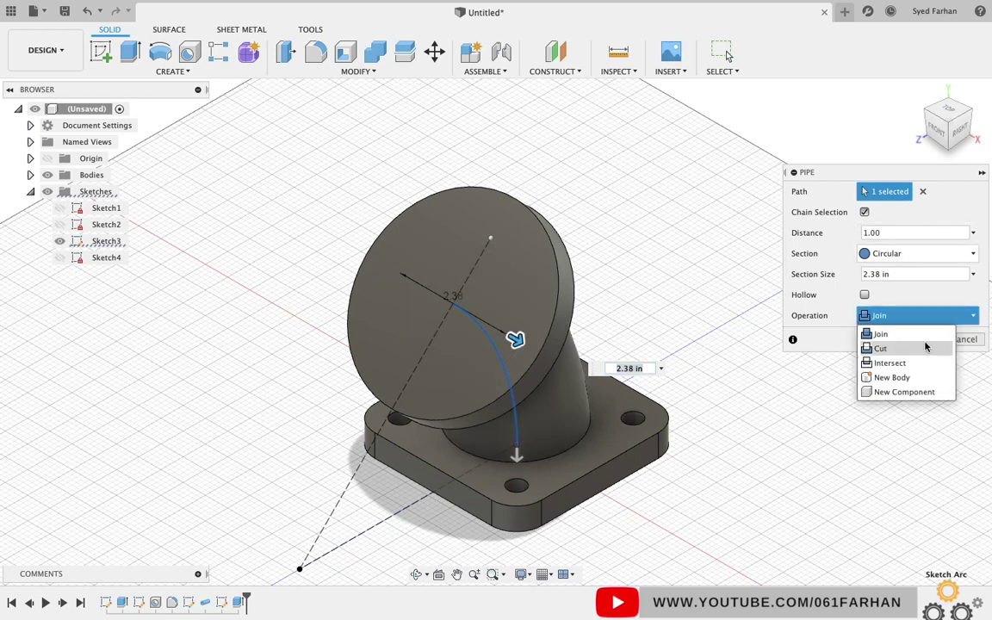
click(879, 345)
click(904, 273)
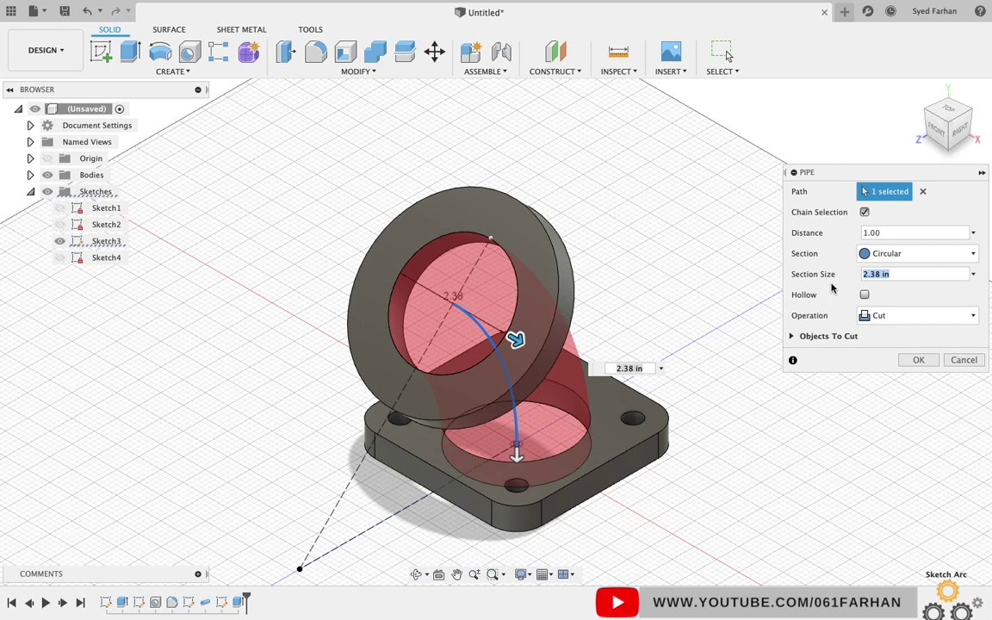
text(1.62)
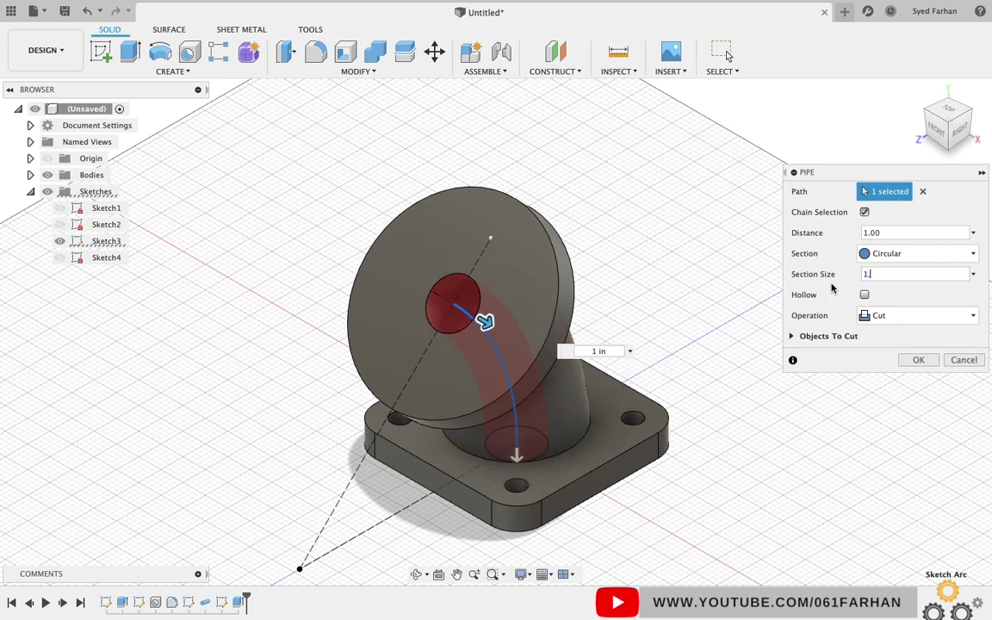
click(916, 360)
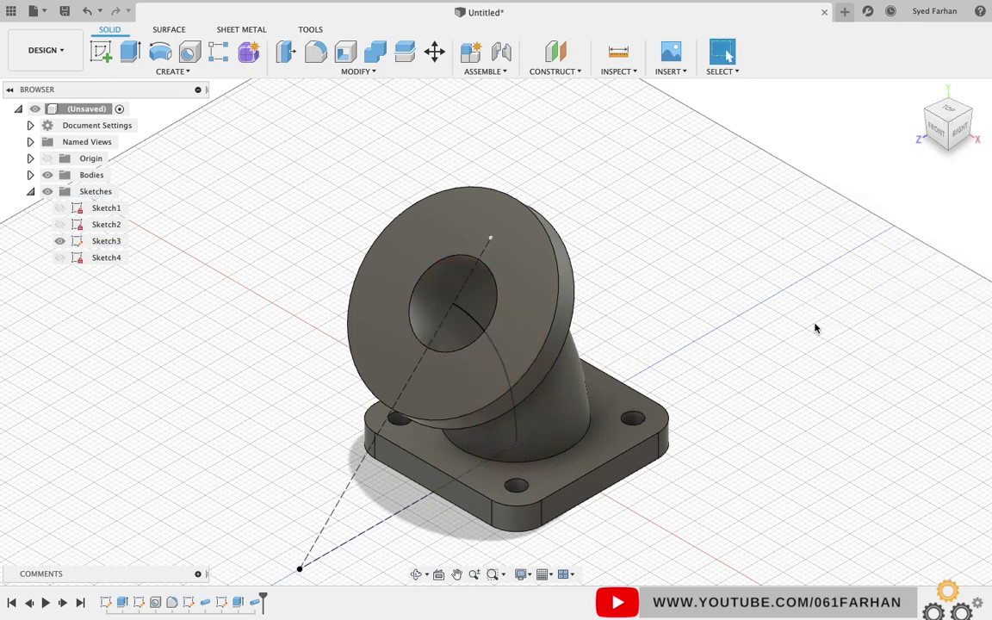
click(60, 241)
Step: Start a new sketch on the flange face
mouse_move(603, 258)
shift+middle_down()
mouse_move(670, 267)
mouse_move(675, 180)
mouse_move(699, 287)
mouse_move(750, 266)
mouse_move(726, 287)
mouse_move(531, 279)
shift+middle_up()
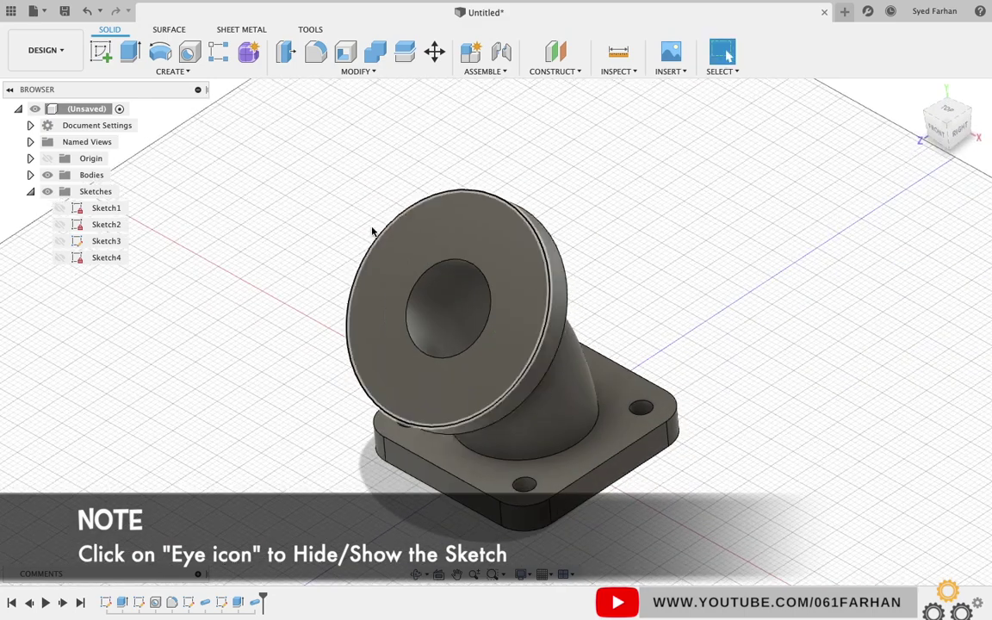
click(384, 254)
click(99, 53)
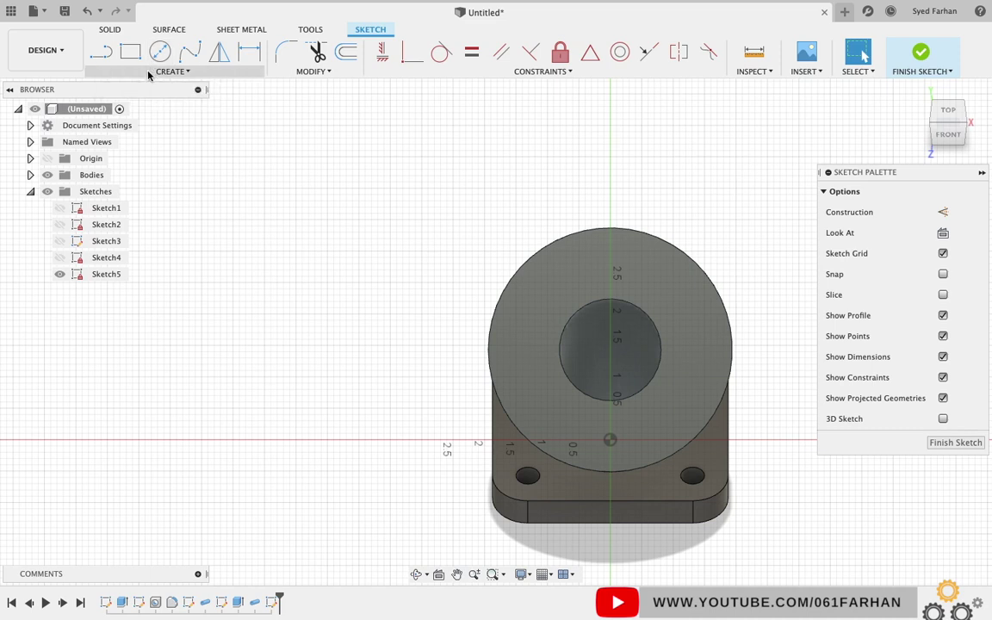
Step: Draw a center-to-center slot near the flange's left edge and shorten it
click(150, 72)
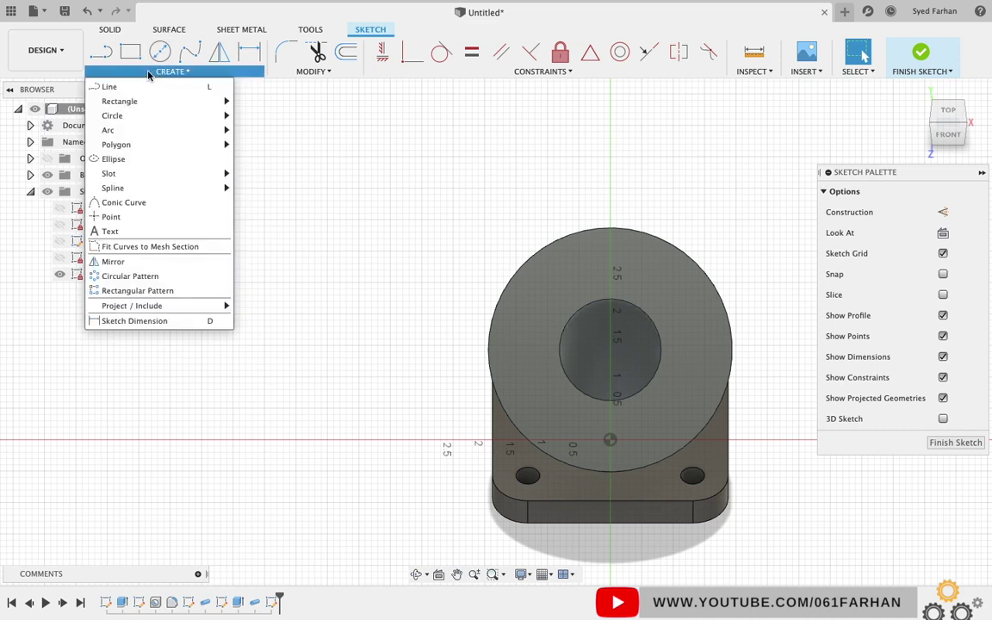
mouse_move(134, 139)
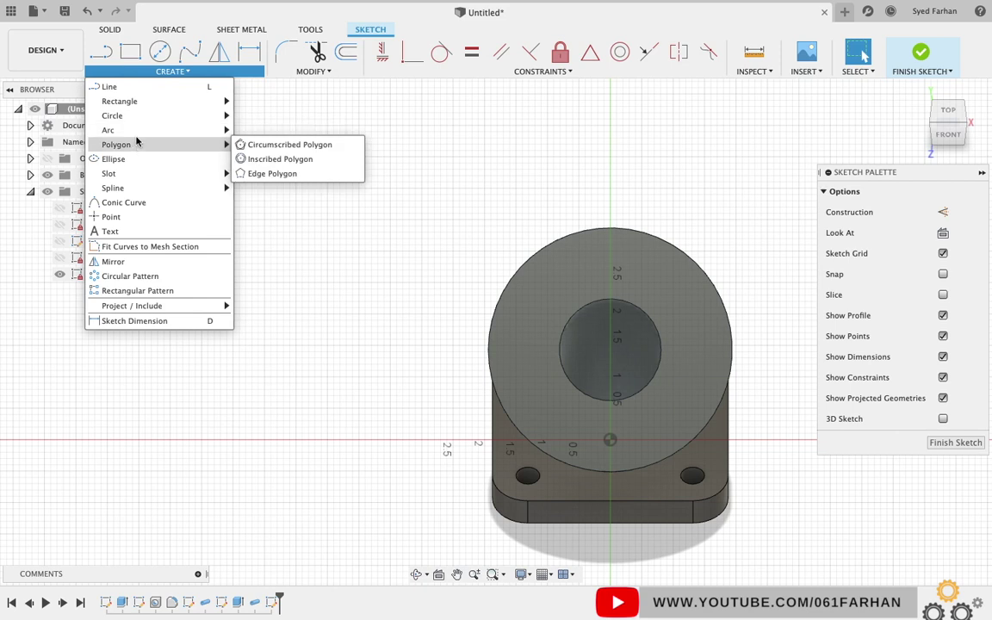
mouse_move(133, 175)
click(275, 175)
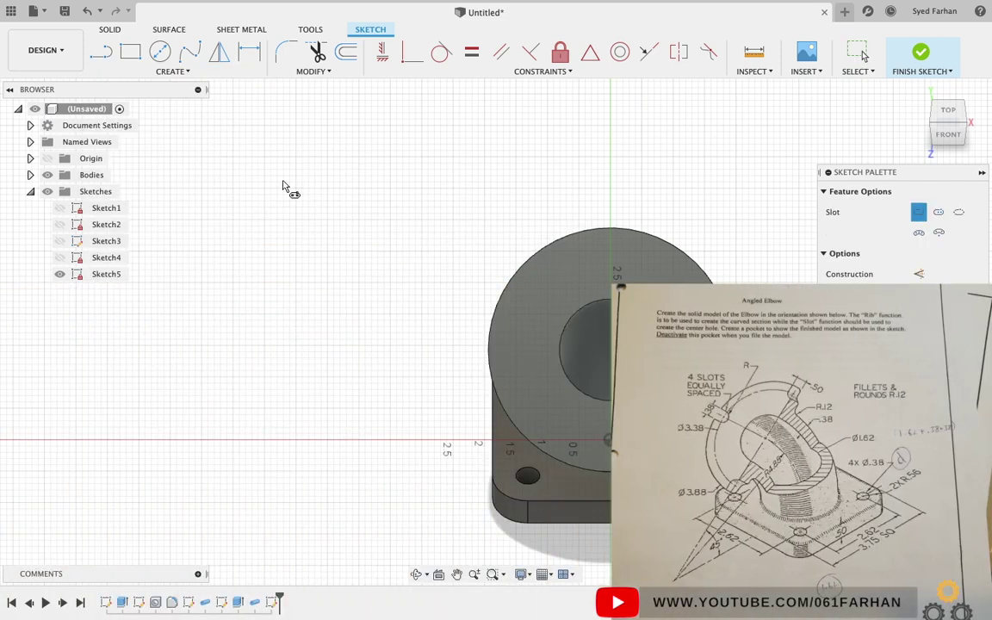
click(511, 351)
click(465, 350)
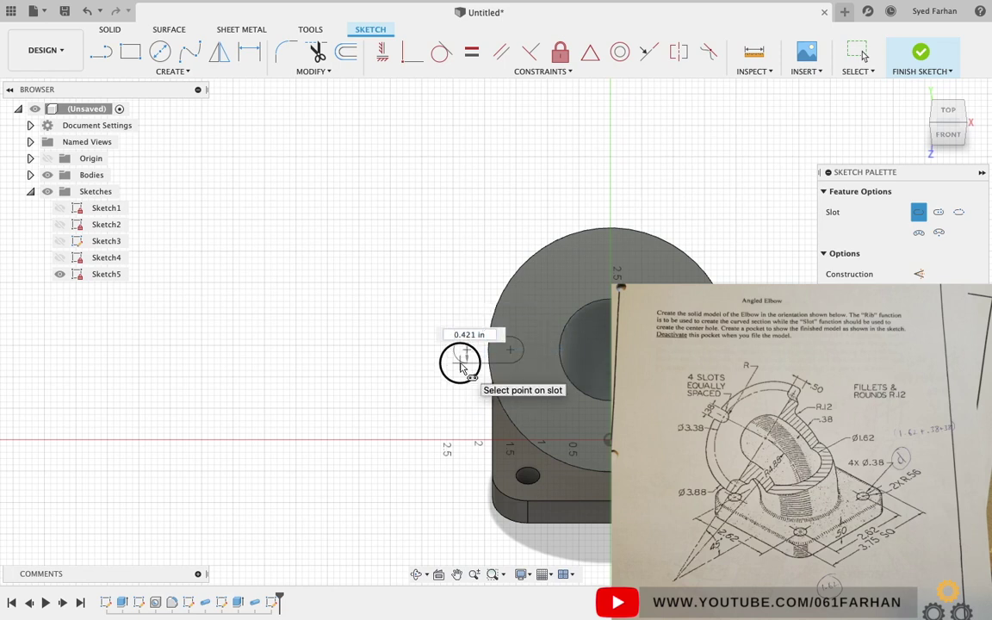
click(371, 297)
key(Escape)
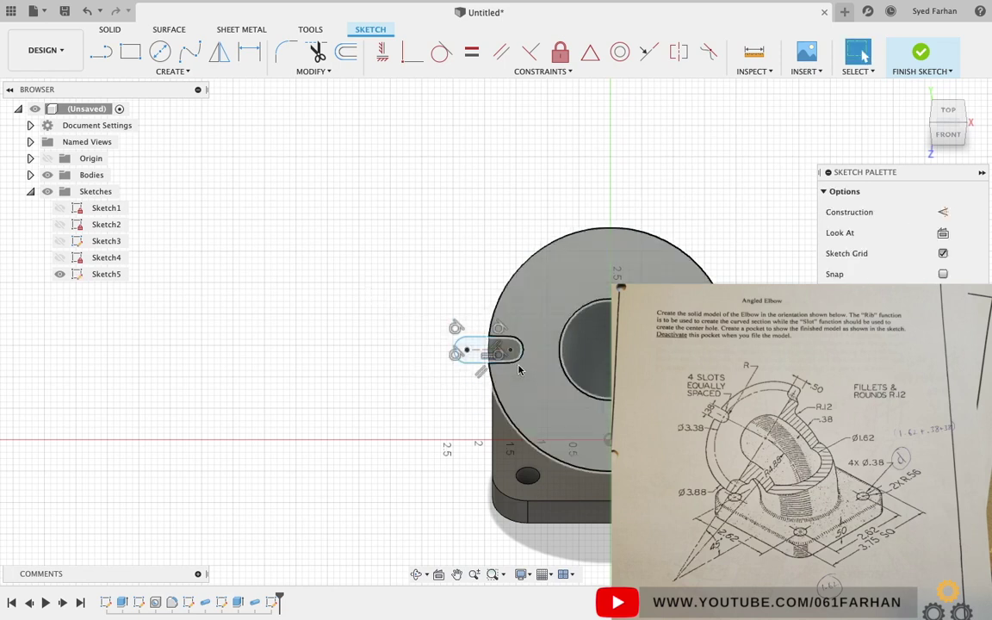
scroll(495, 347, up, 3)
scroll(518, 365, up, 2)
drag(394, 332, 449, 332)
Step: Dimension the slot width to 0.38 in
key(d)
click(470, 303)
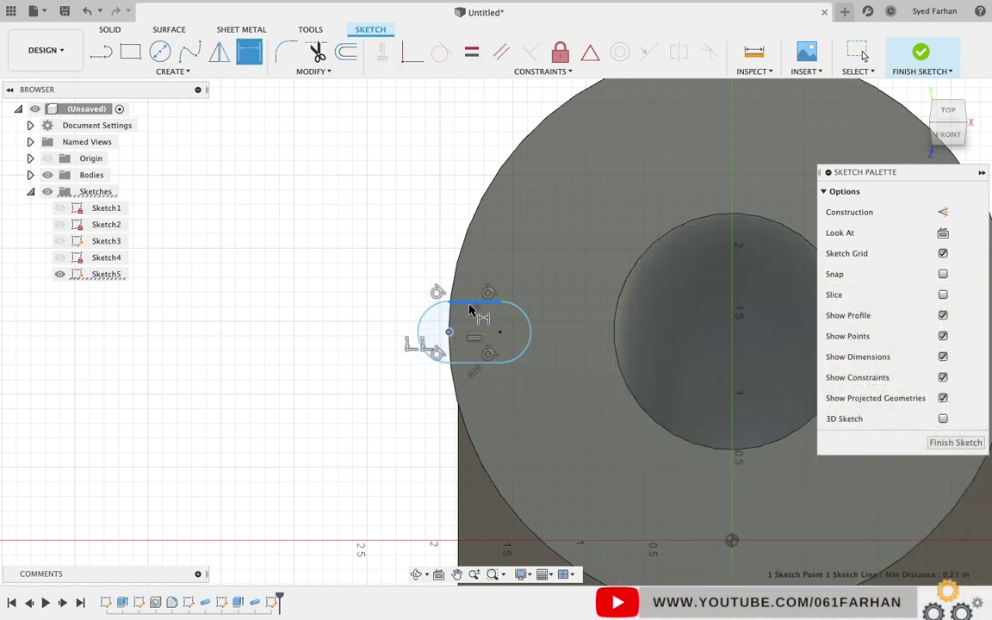
click(476, 369)
click(372, 335)
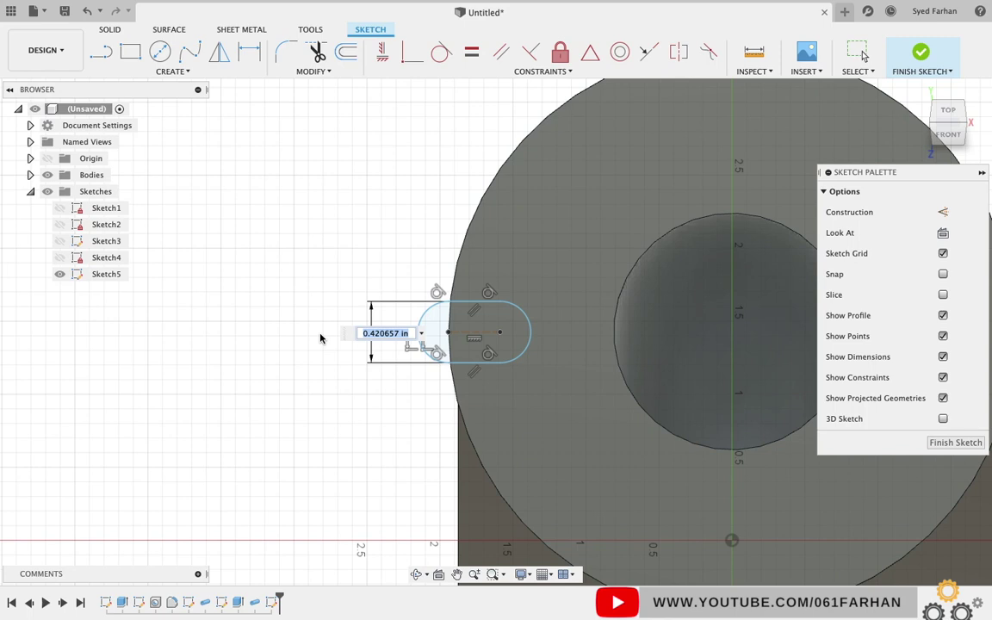
key(Return)
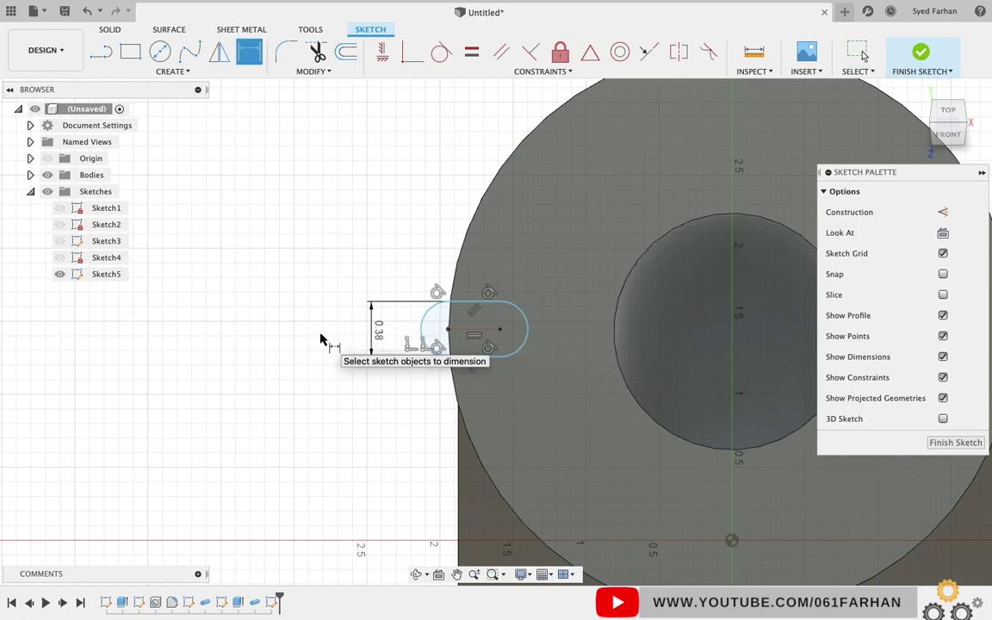
key(Escape)
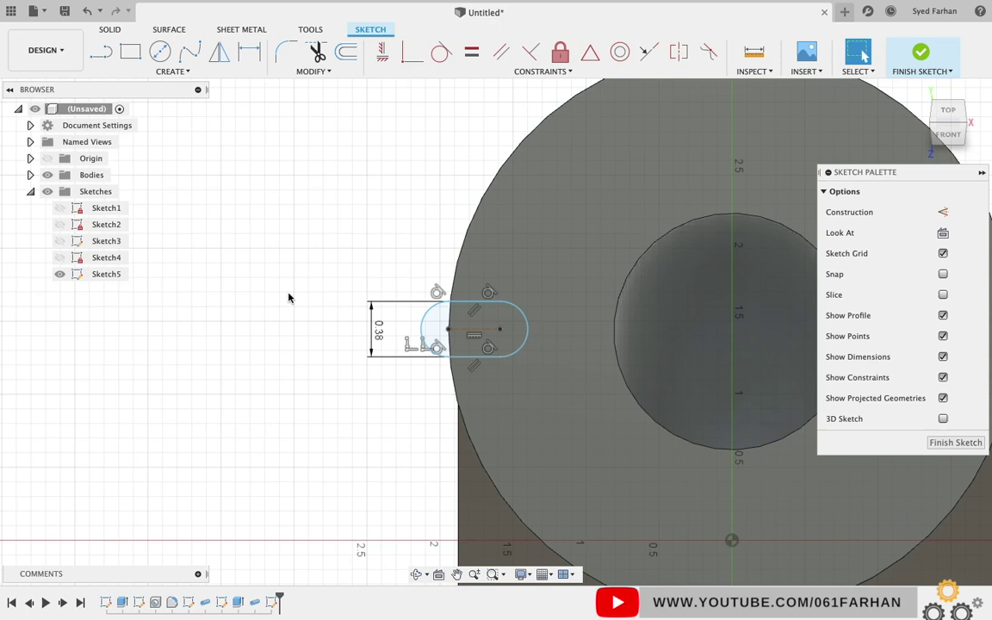
click(159, 50)
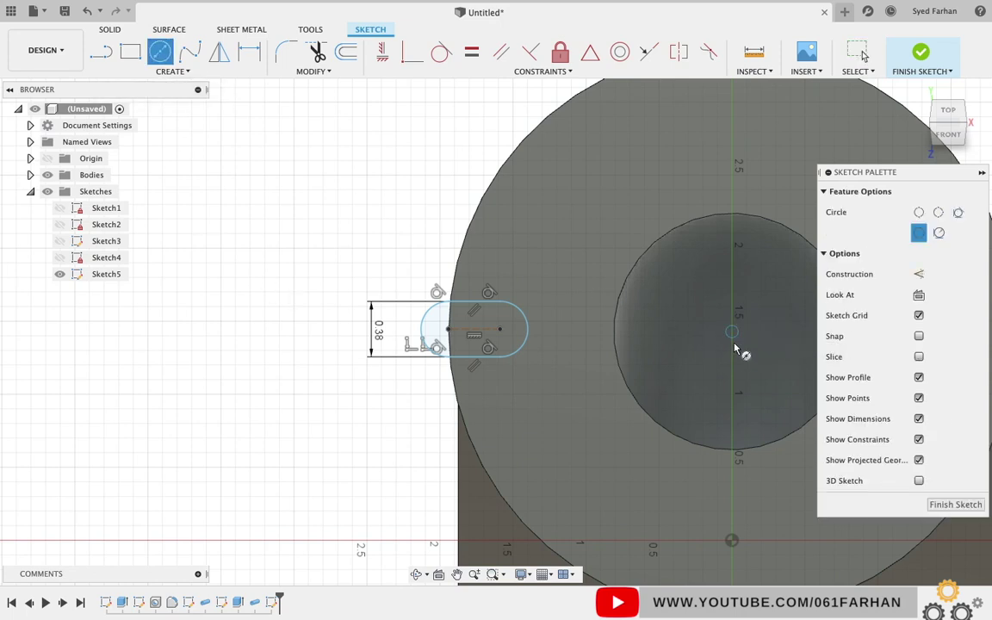
Step: Draw a construction circle at the sketch origin with a 3.38 in diameter
click(733, 339)
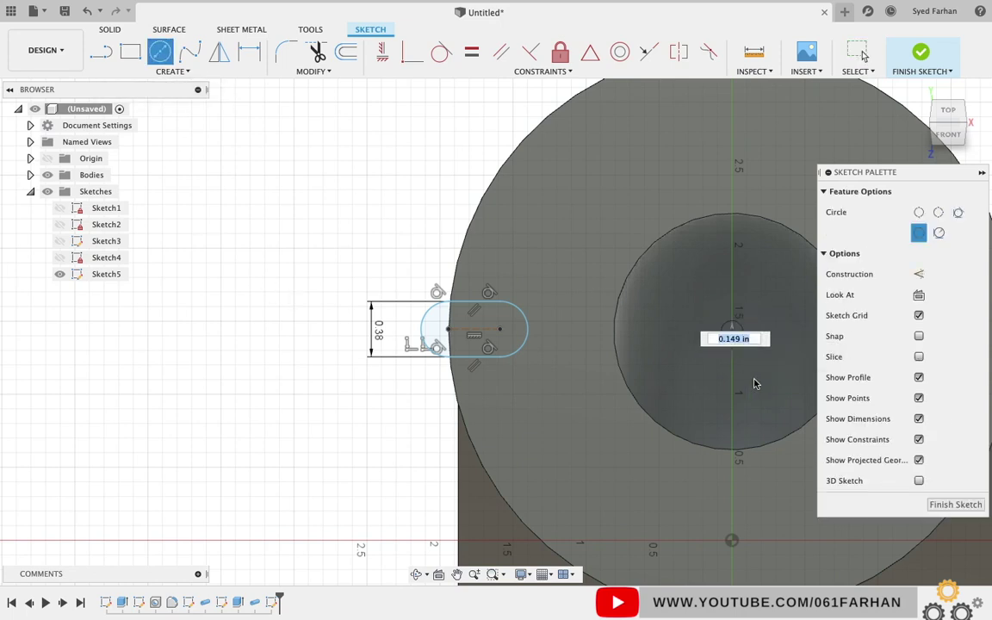
click(831, 547)
key(Escape)
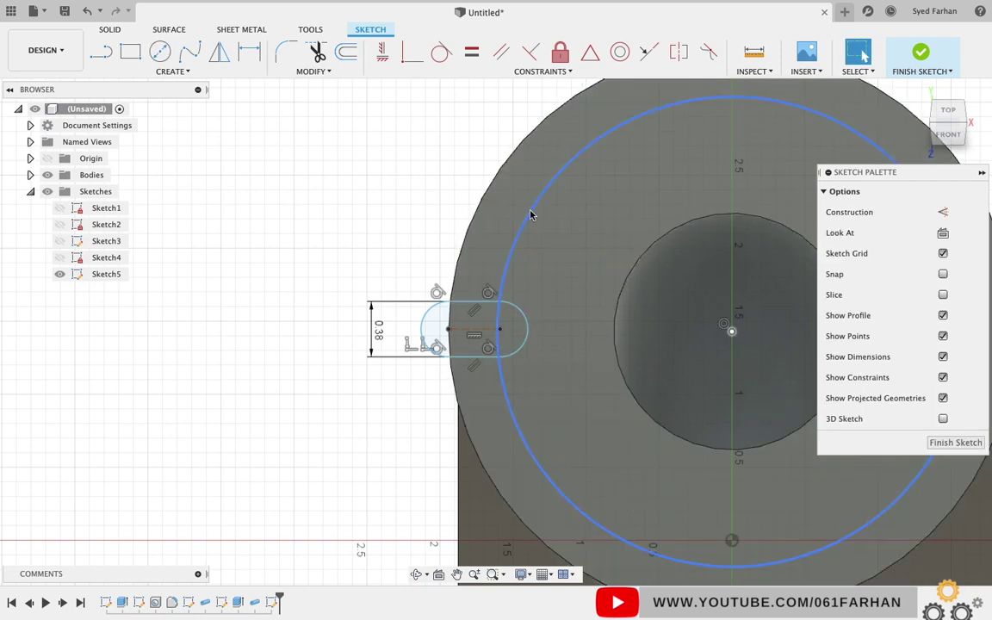
click(942, 253)
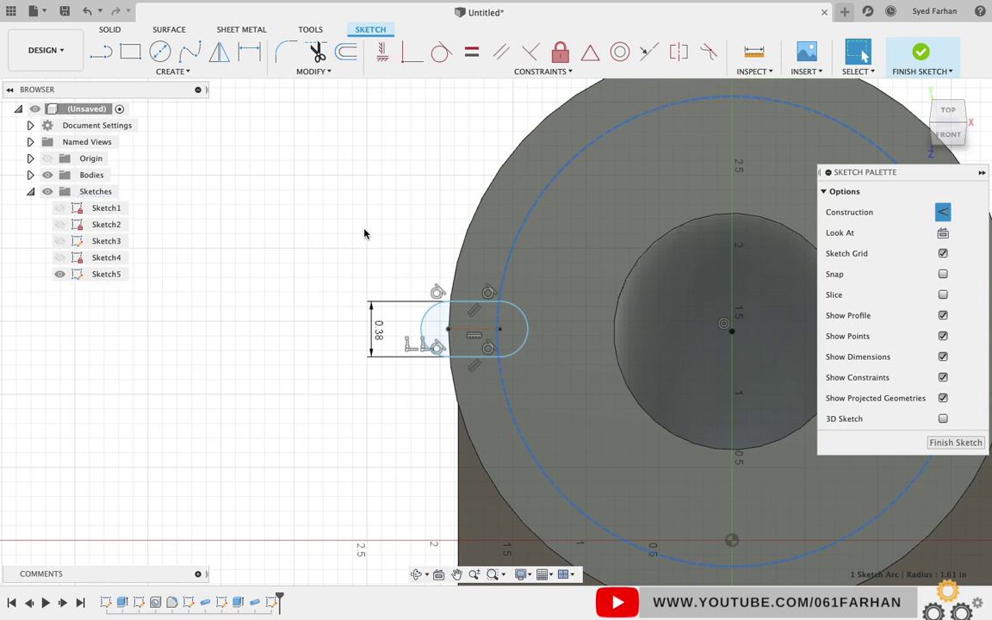
key(d)
click(526, 233)
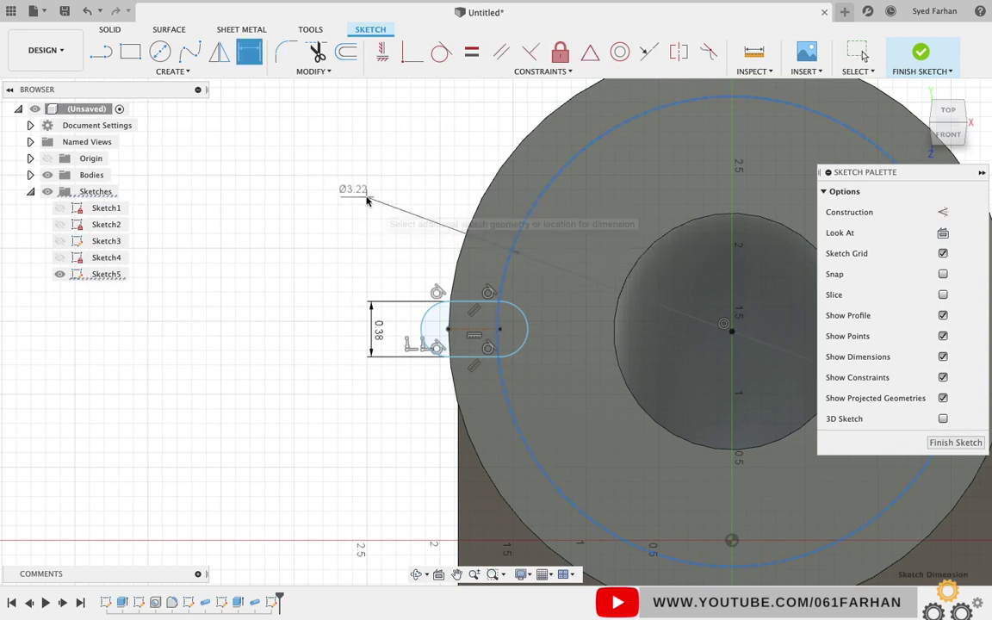
click(366, 198)
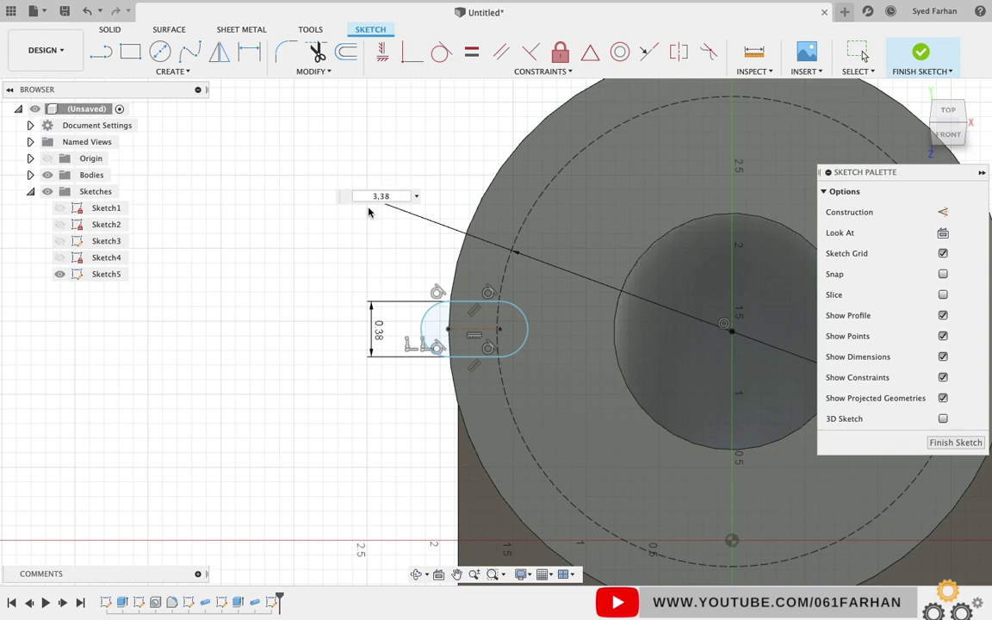
text(3.38)
key(Return)
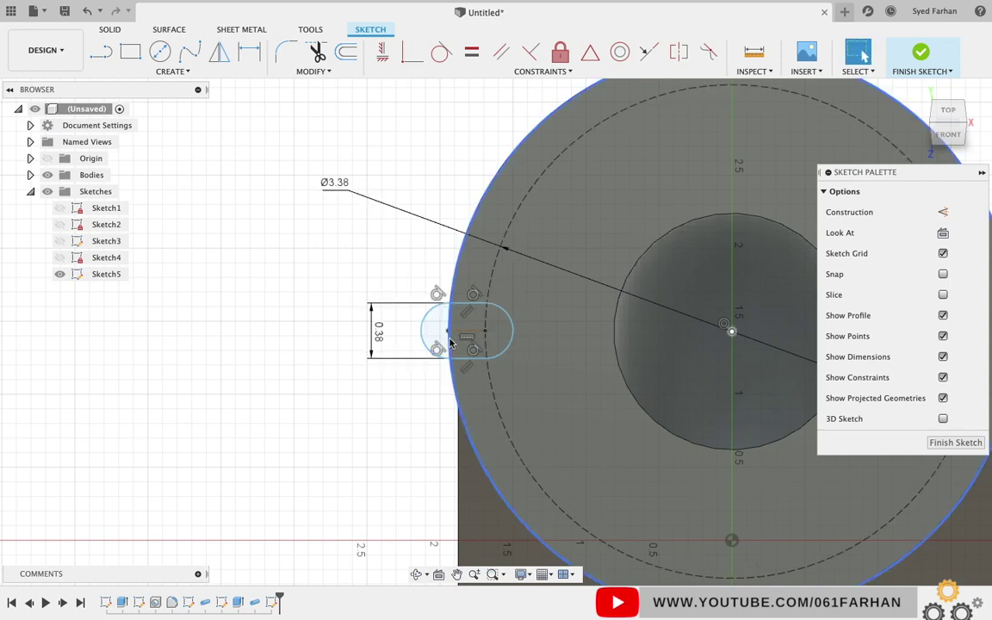
Step: Add a construction line from bore centre to slot, snap the slot onto it, and finish the sketch
drag(485, 331, 487, 298)
click(102, 53)
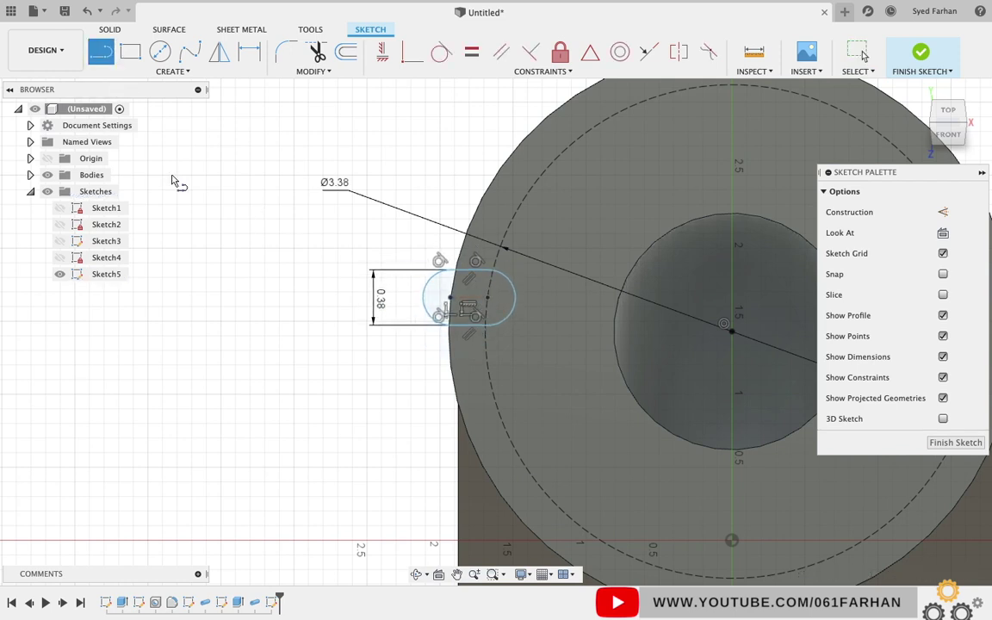
click(730, 331)
click(487, 332)
key(Escape)
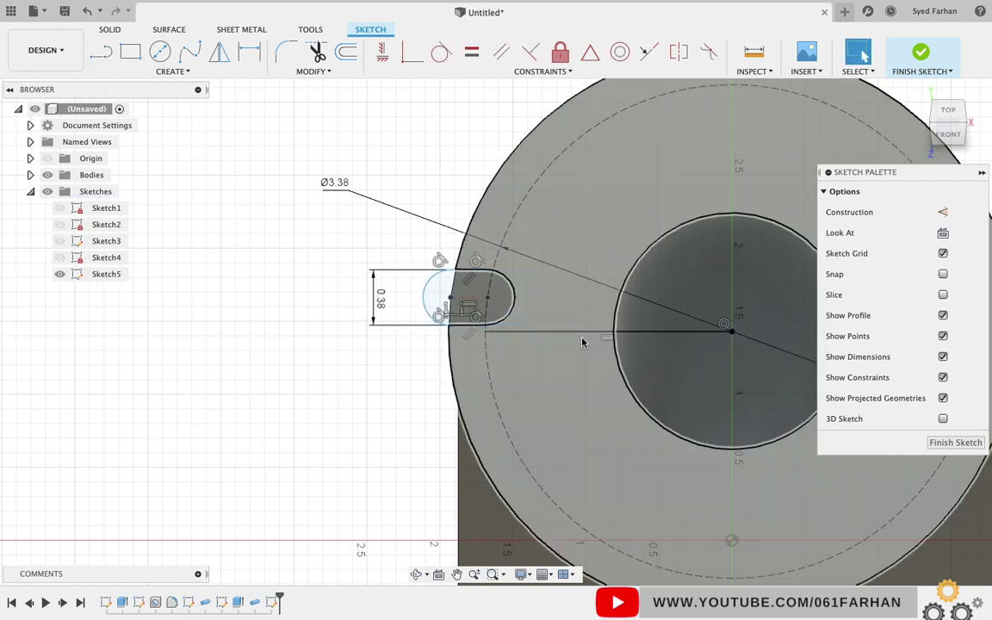
click(583, 334)
shift+click(801, 237)
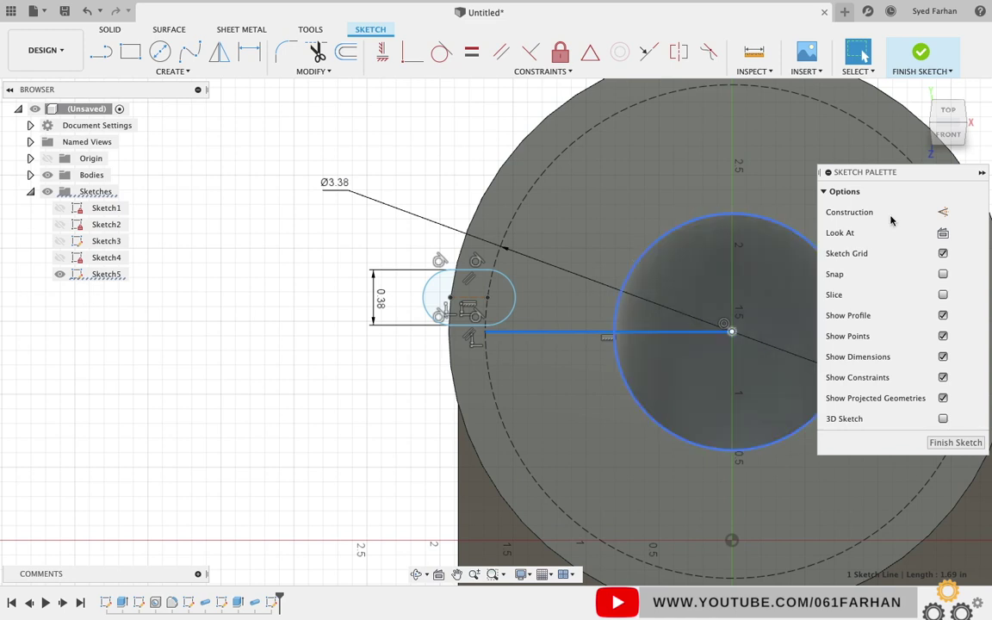
click(943, 212)
click(226, 232)
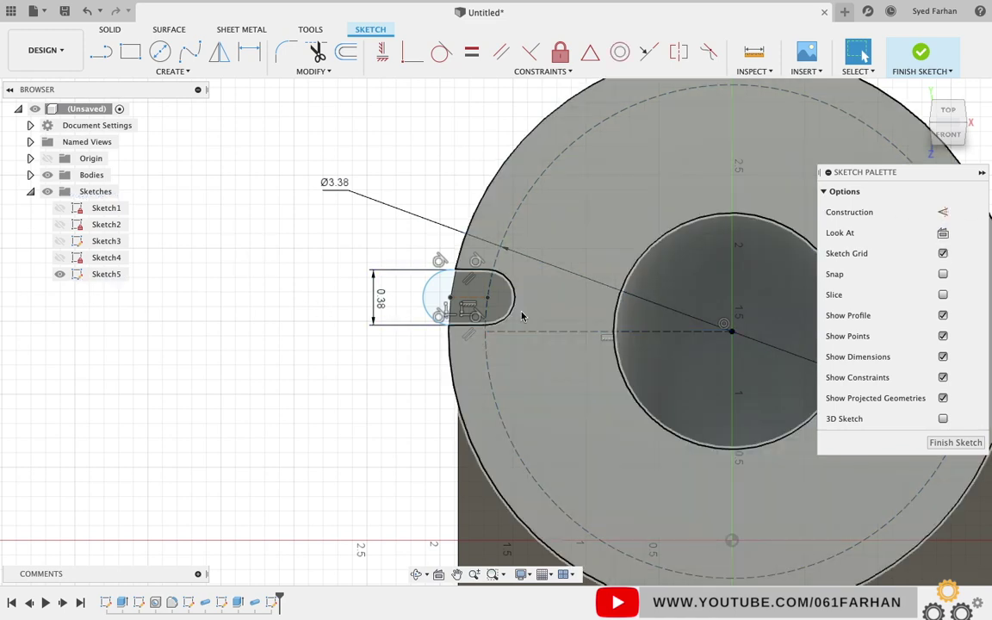
drag(488, 299, 485, 331)
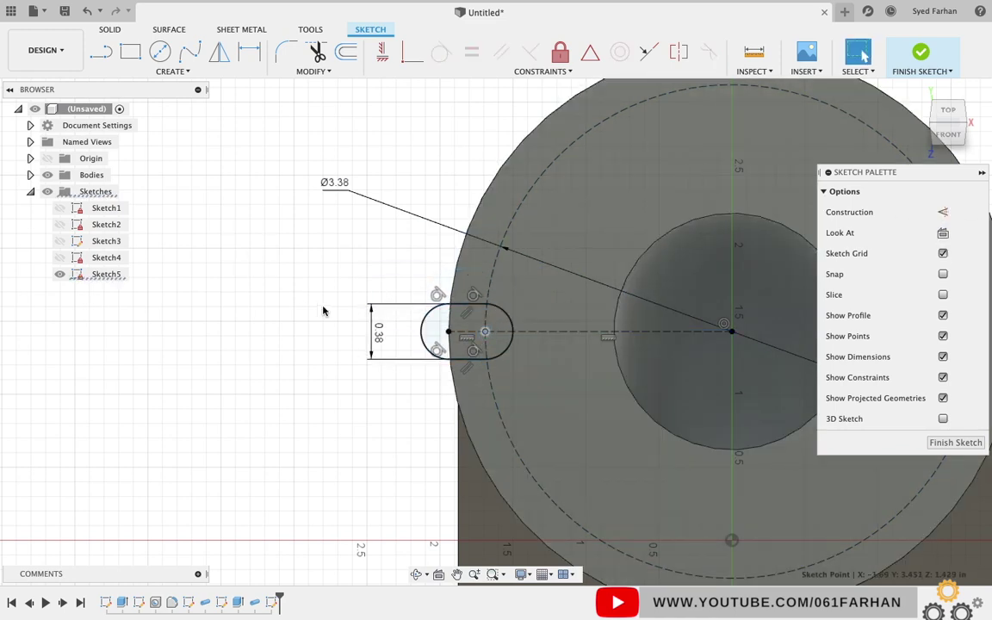
click(920, 53)
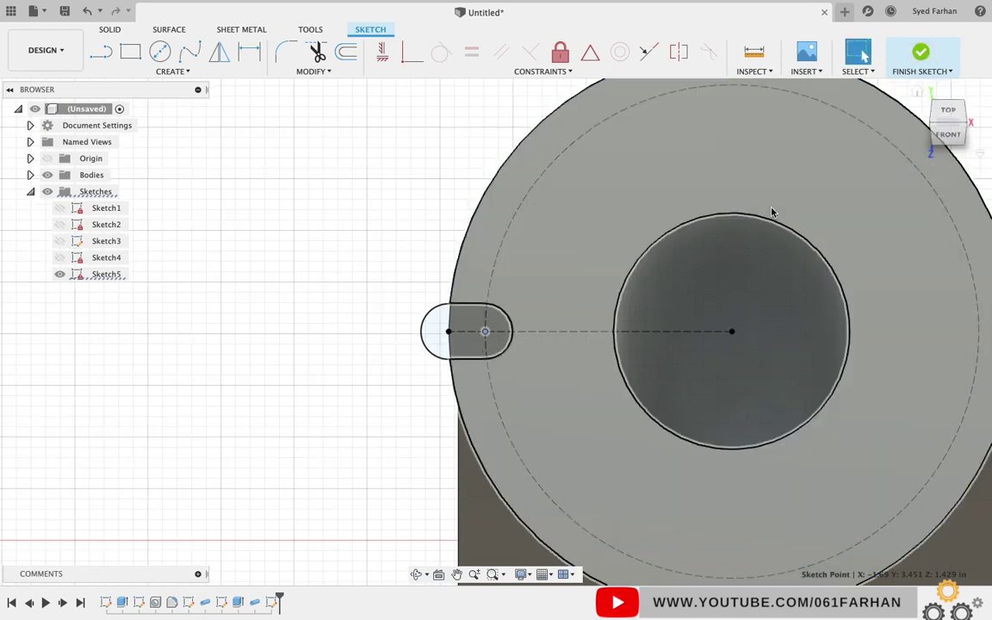
Step: Extrude the slot profile -0.5 in as a cut into the flange
click(918, 93)
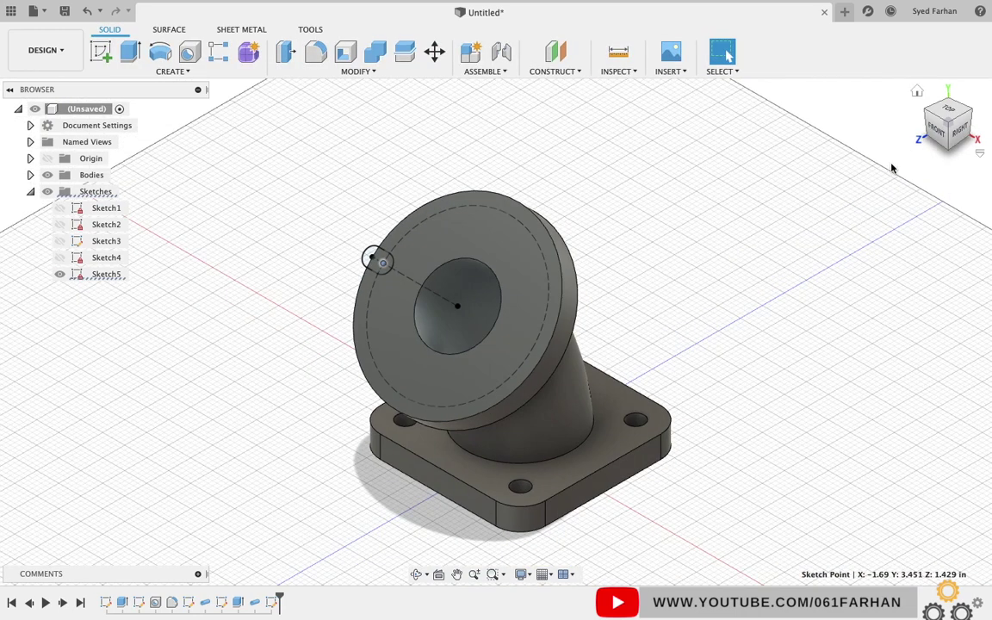
key(e)
click(376, 262)
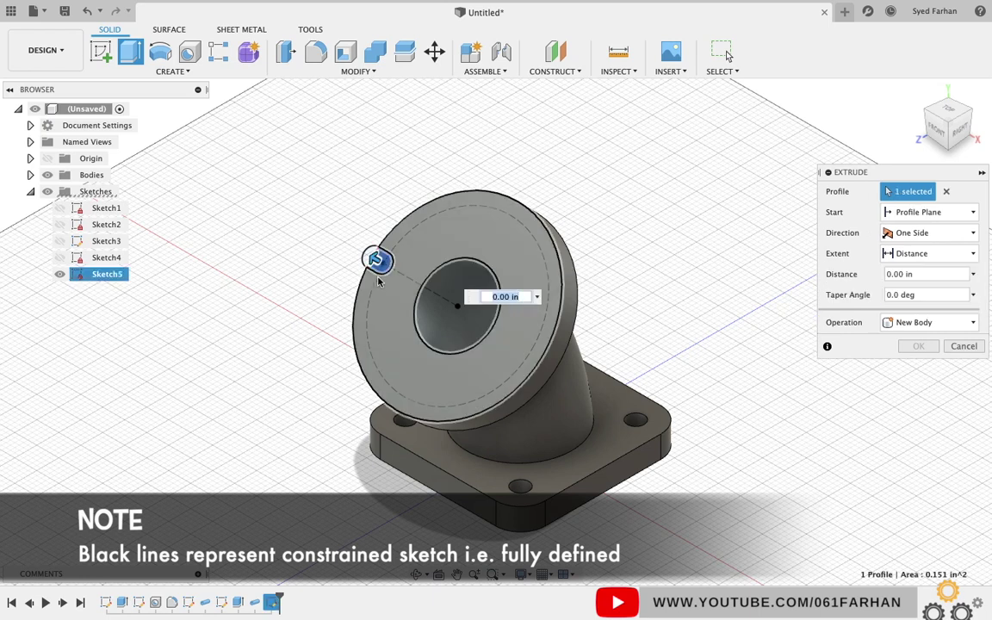
scroll(379, 265, up, 3)
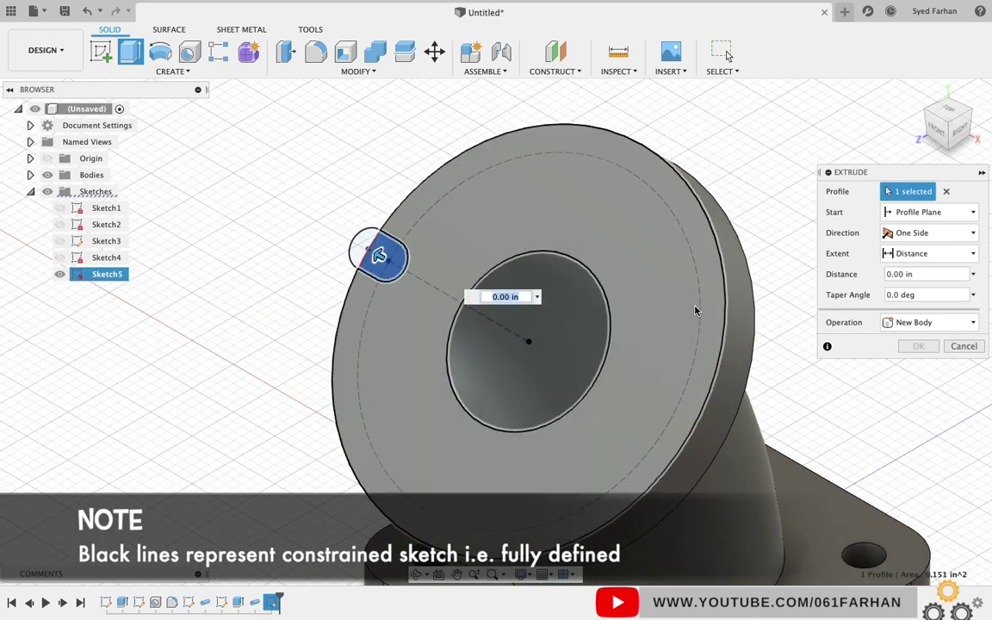
drag(380, 257, 652, 413)
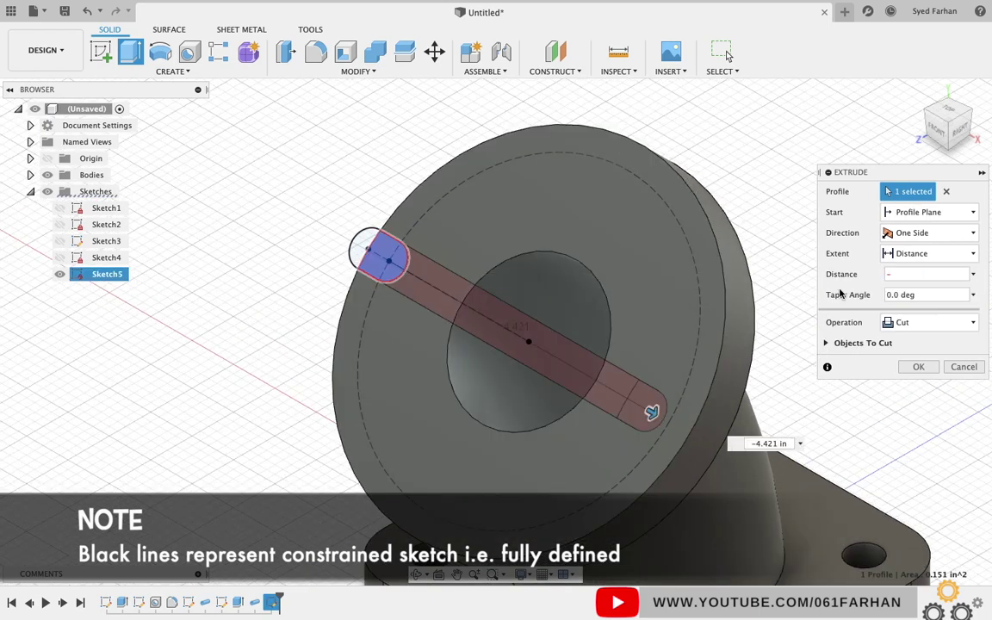
text(-0.5)
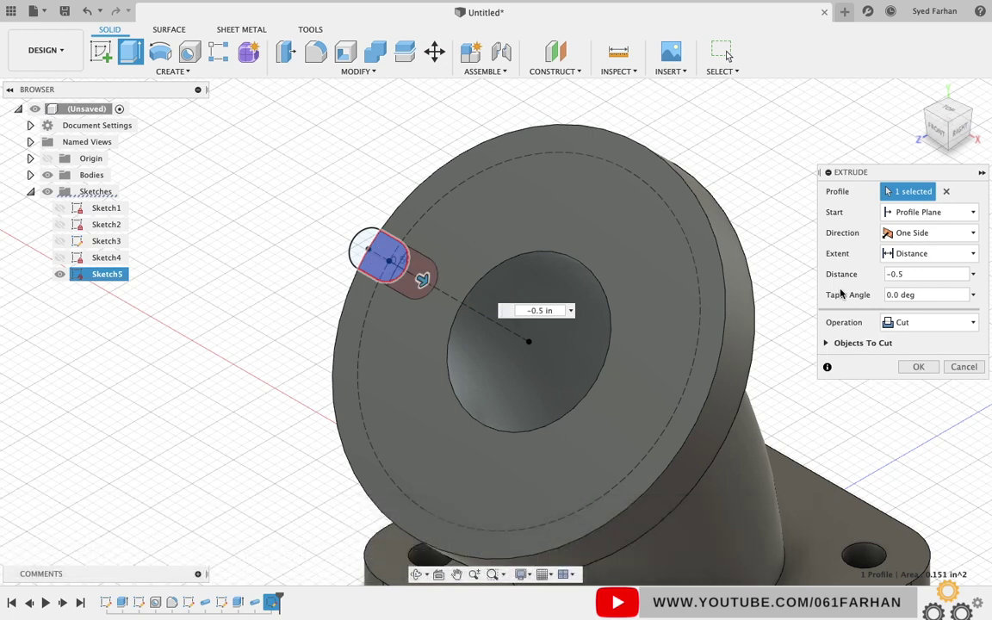
click(918, 367)
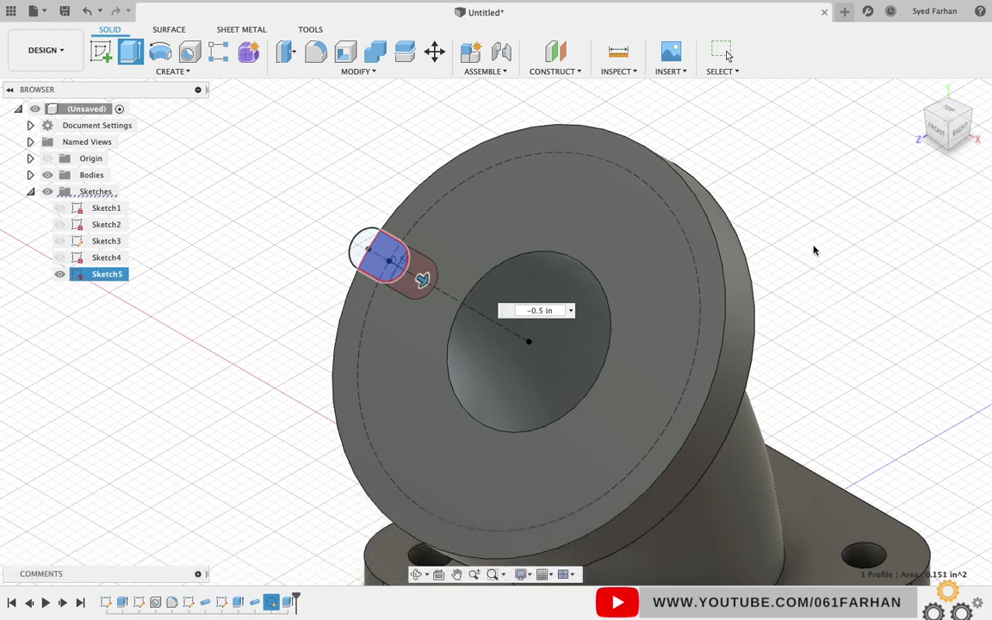
Step: Circular-pattern the notch cut feature 4 times around the bore's circular edge
click(169, 71)
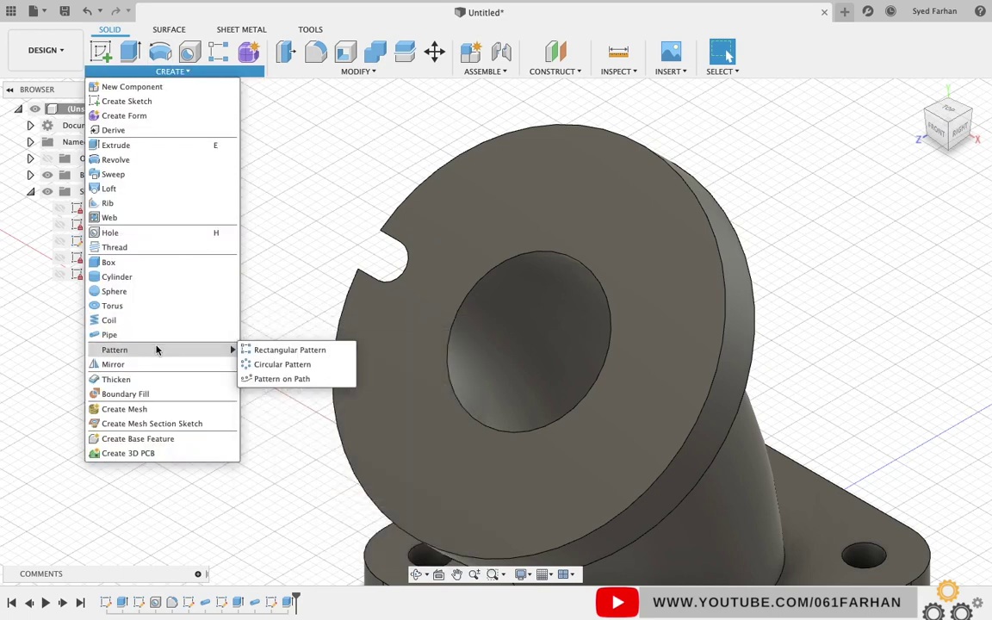
click(284, 366)
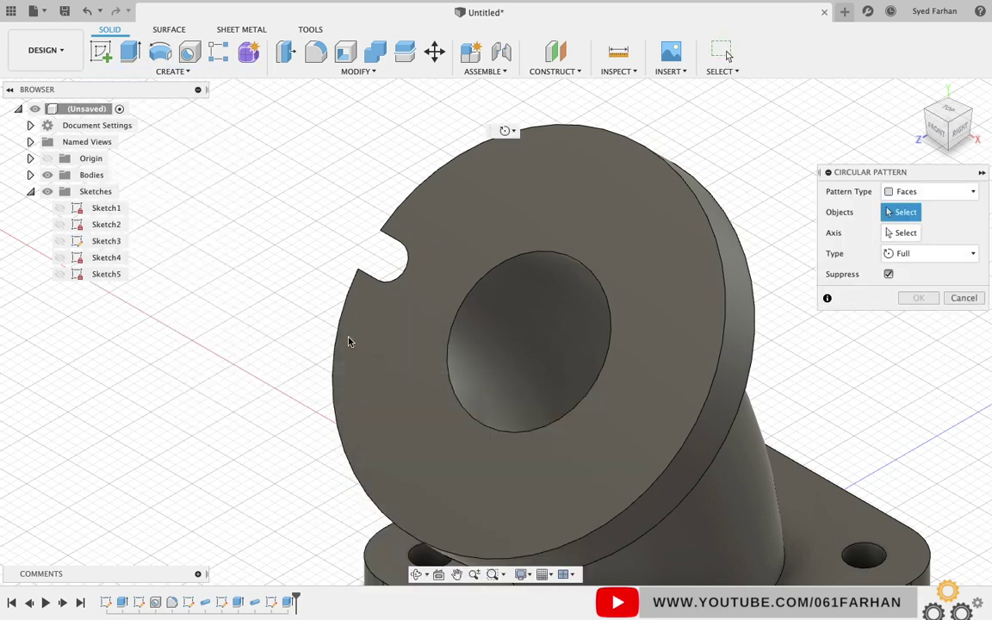
click(912, 192)
click(916, 239)
shift+middle_drag(401, 261, 369, 250)
click(368, 249)
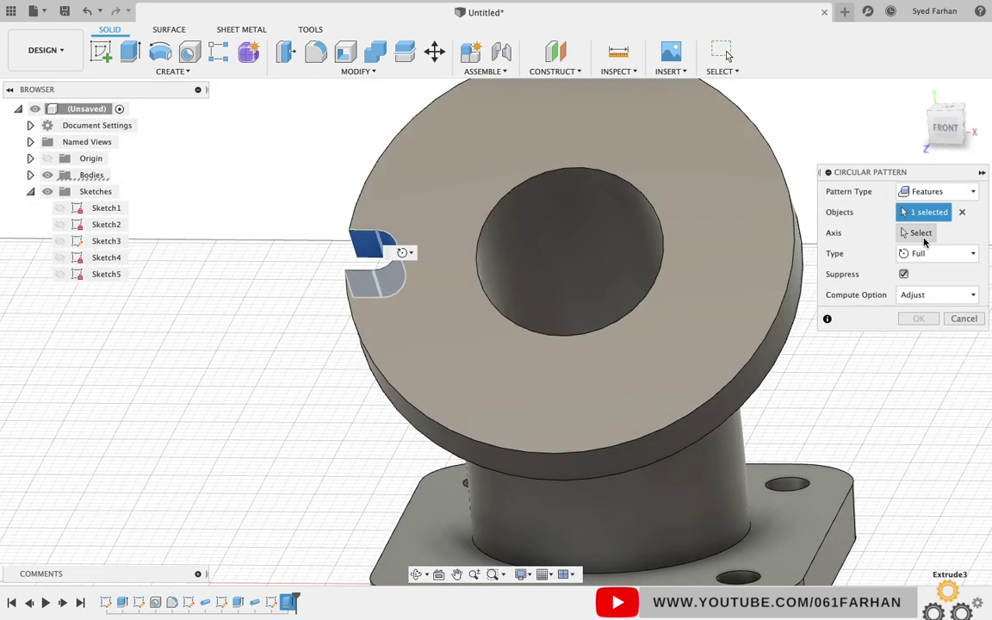
click(913, 239)
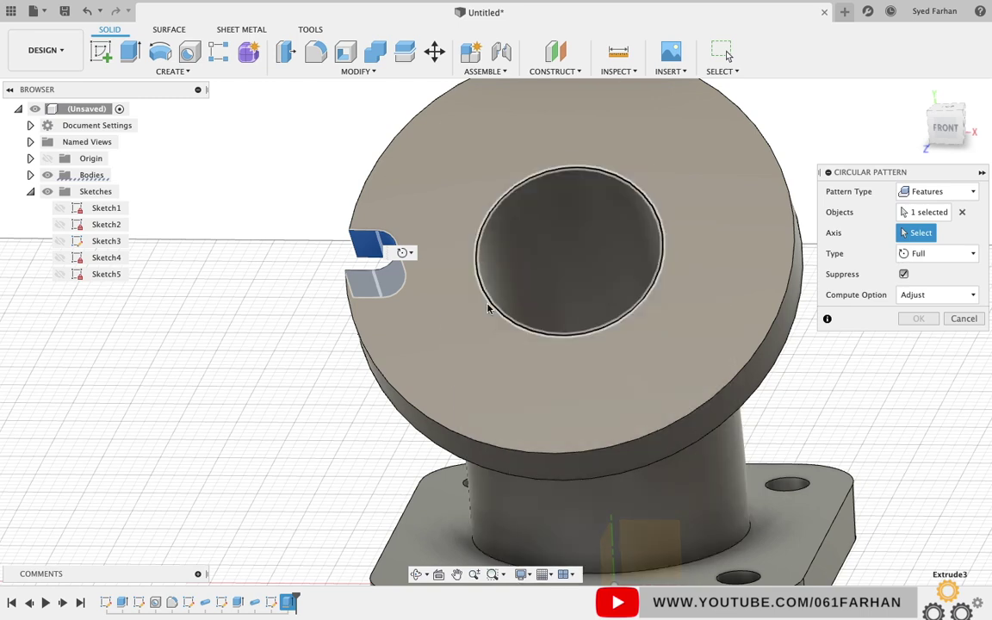
click(541, 334)
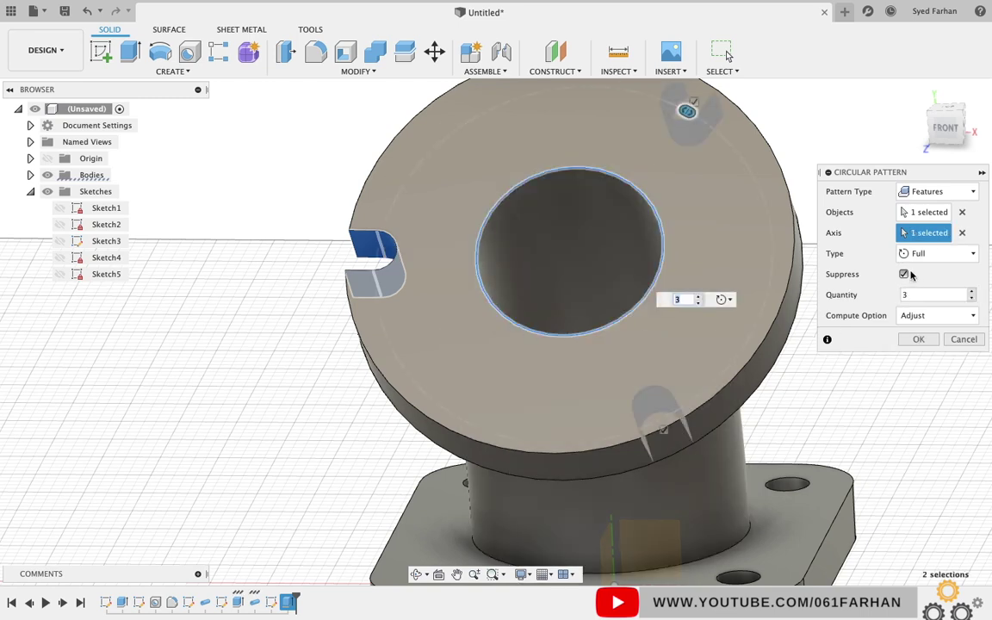
click(971, 292)
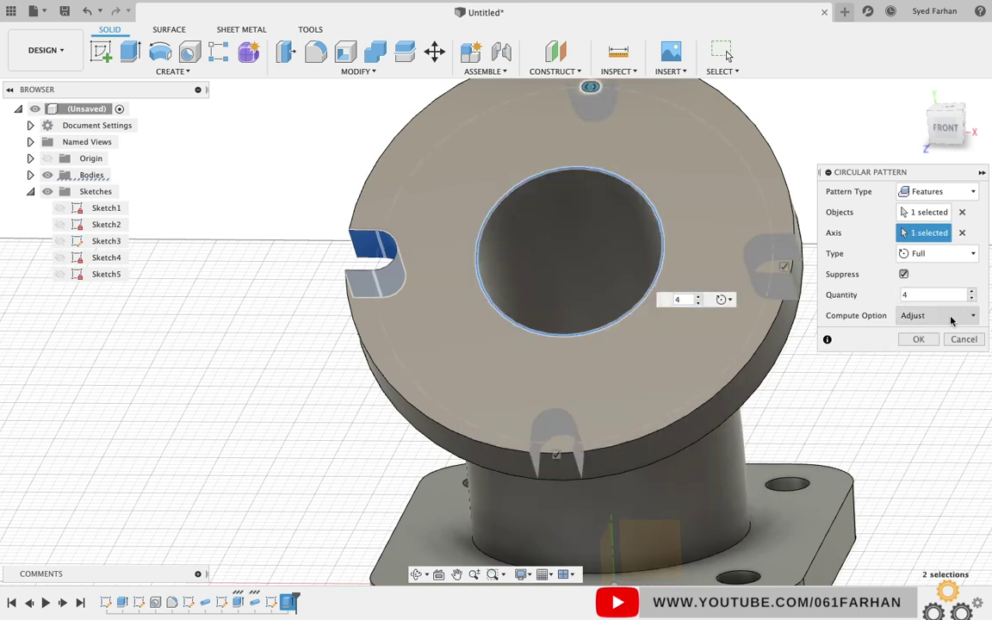
click(919, 339)
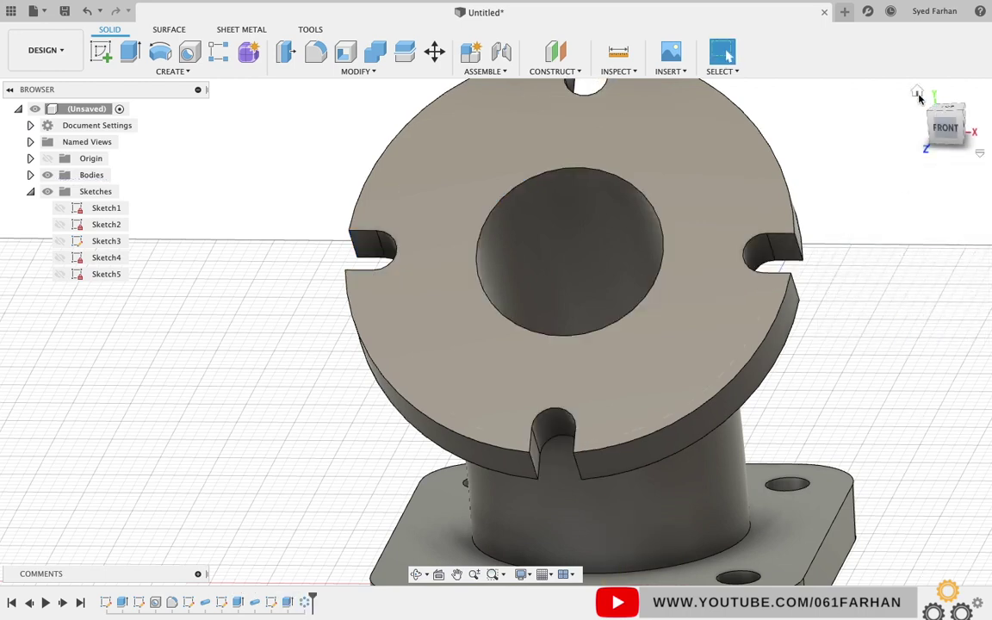
click(922, 95)
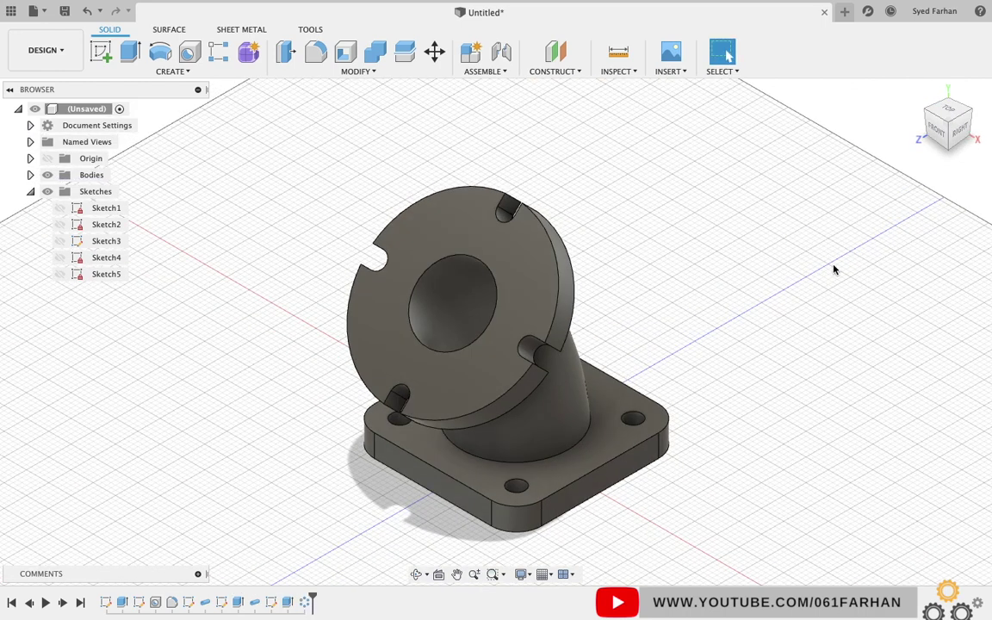